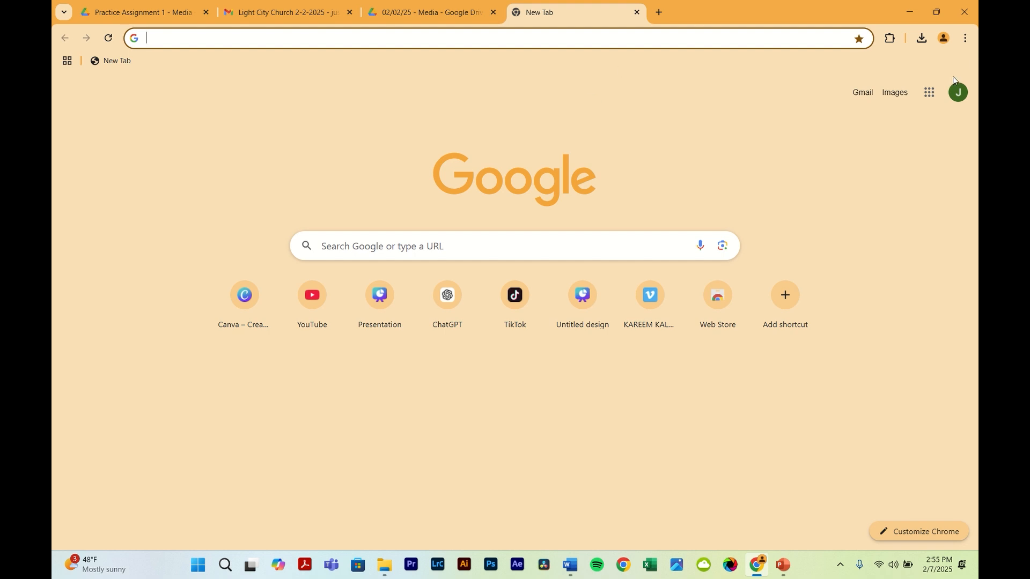
Open Google Drive and go to the Media shared drive's Media Tutorials > 2025 Media Team Tutorials > Video Editing Tutorials > Practice Assignment 1 folder
click(929, 94)
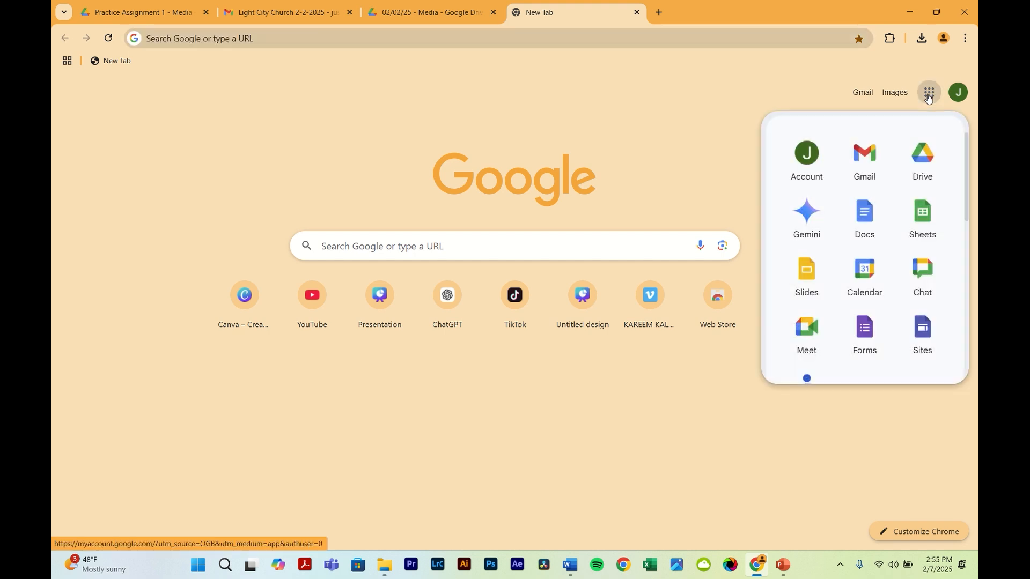
click(920, 154)
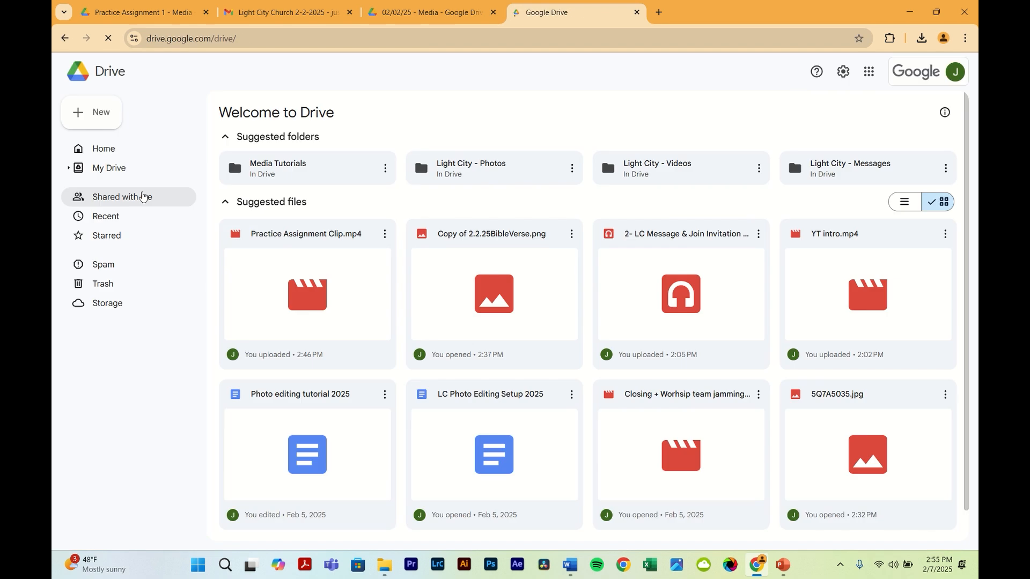
click(118, 236)
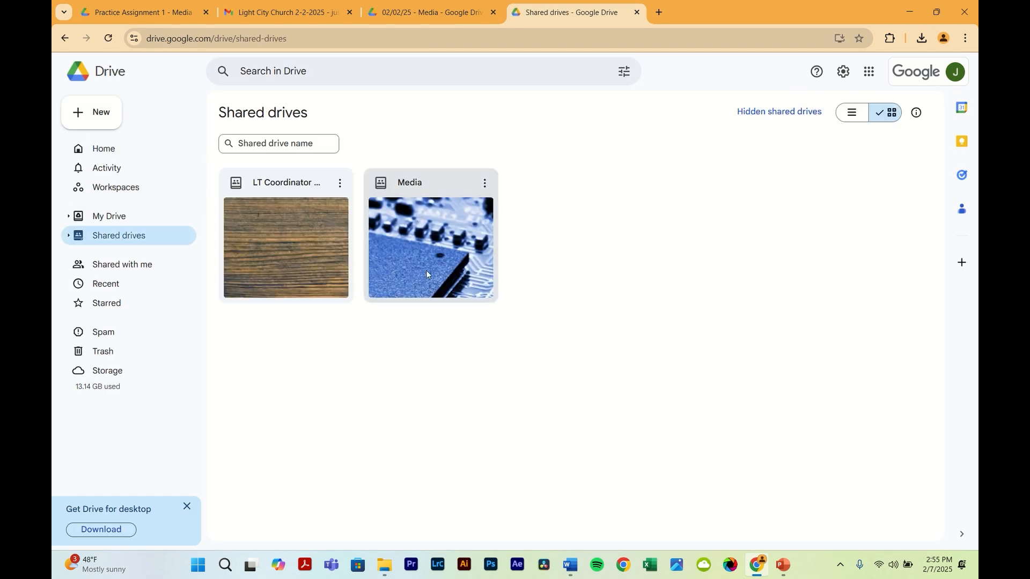
click(451, 185)
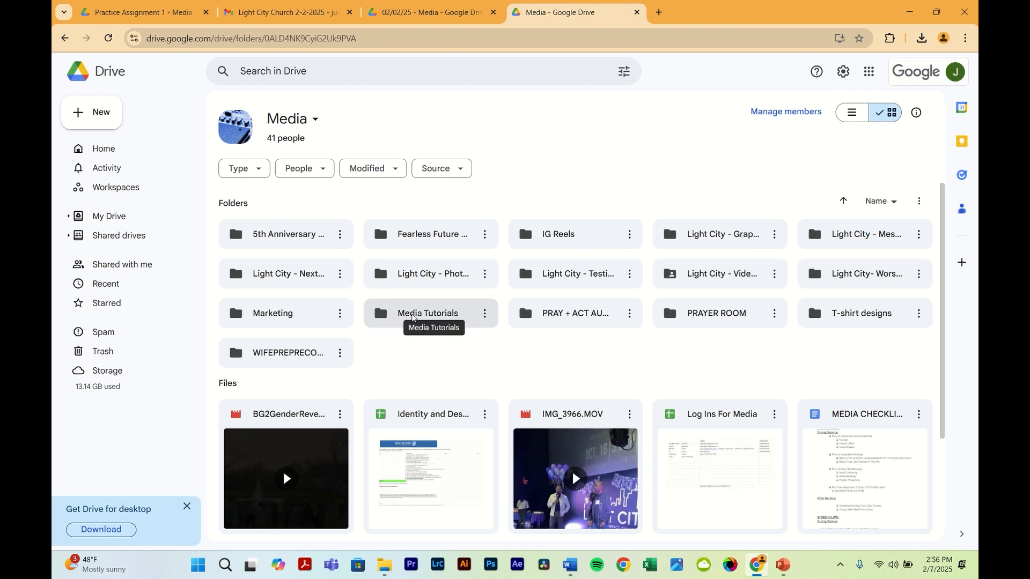
double_click(412, 317)
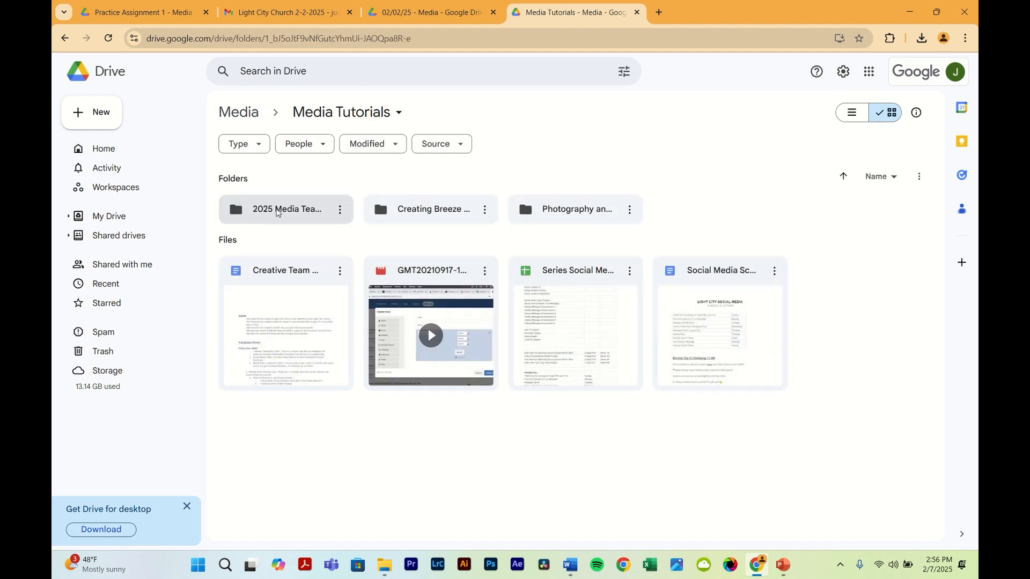
double_click(277, 213)
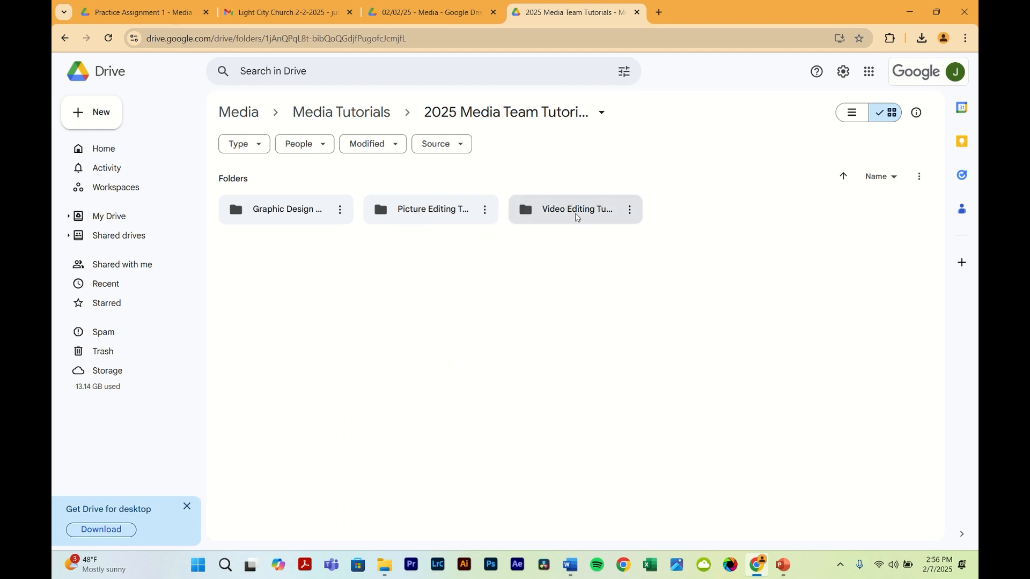
double_click(577, 217)
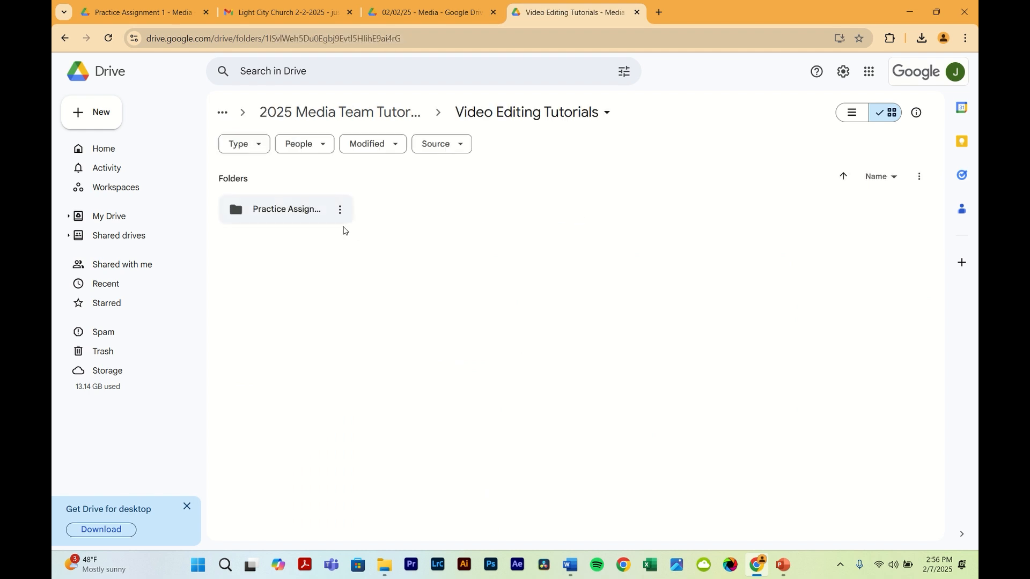
double_click(304, 220)
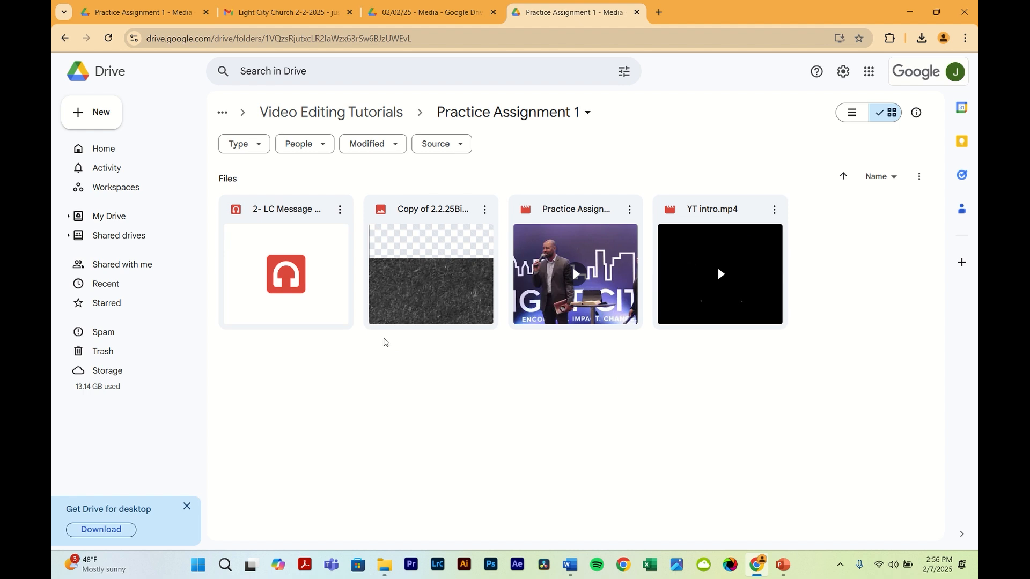
Preview the image Copy of 2.2.25BibleVerse.png and look over the other practice files in the folder
drag(324, 368, 261, 385)
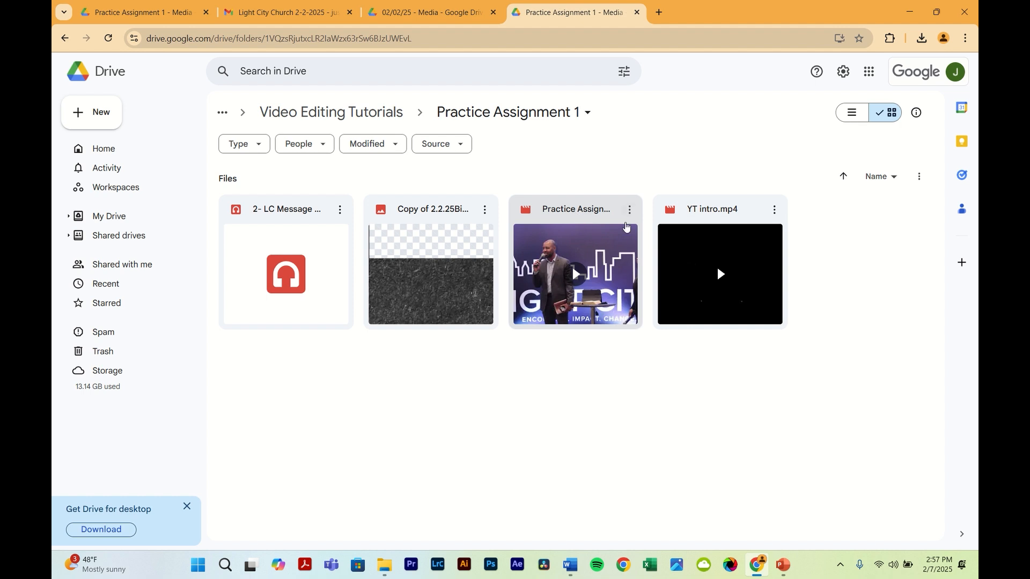
click(430, 225)
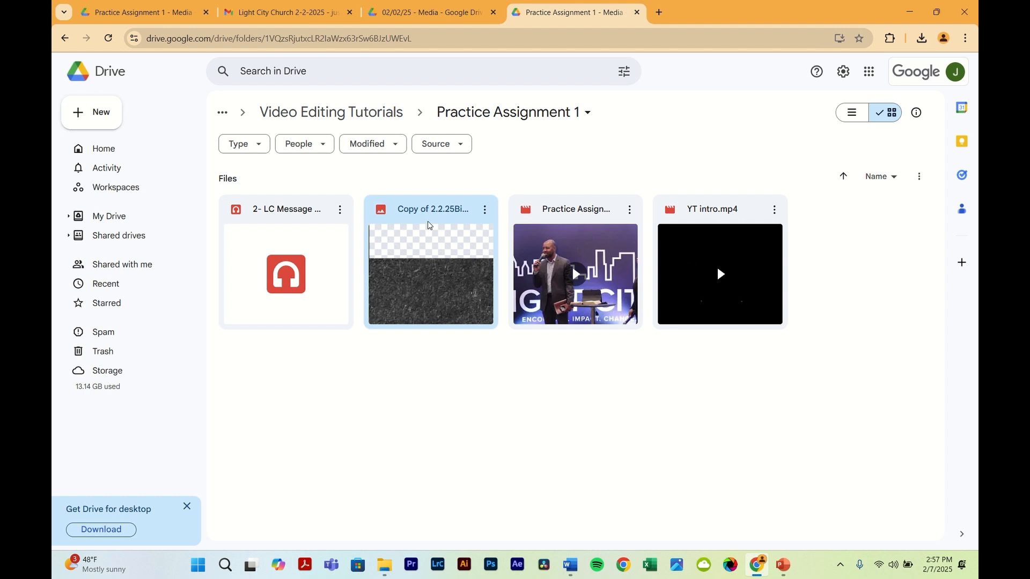
double_click(430, 225)
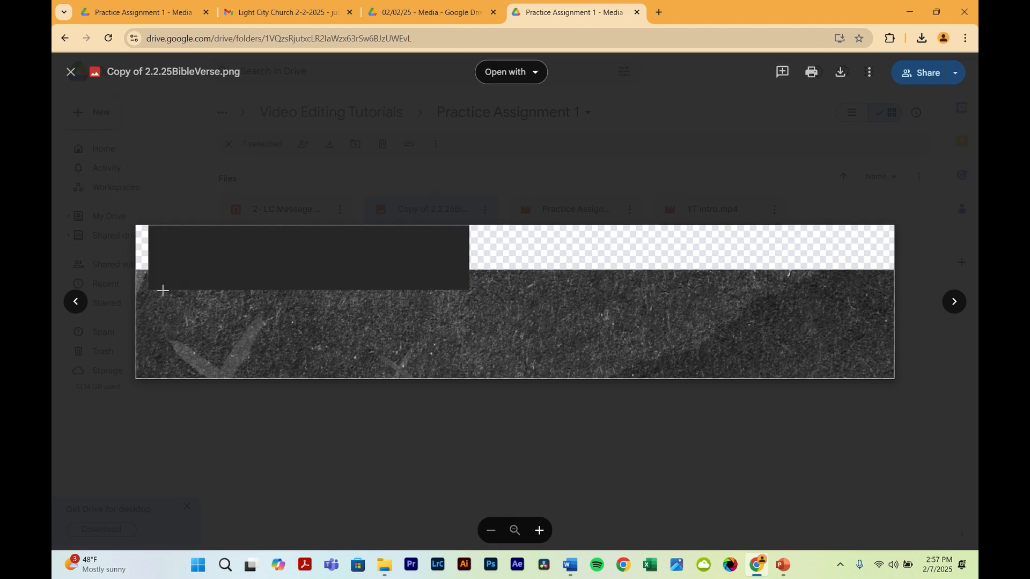
click(409, 379)
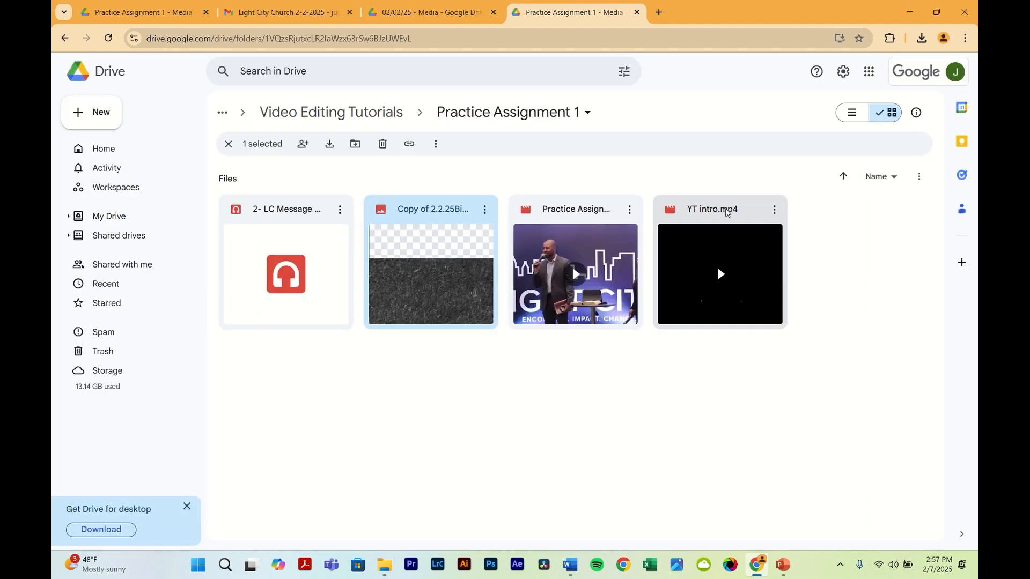
mouse_move(705, 215)
drag(285, 359, 687, 196)
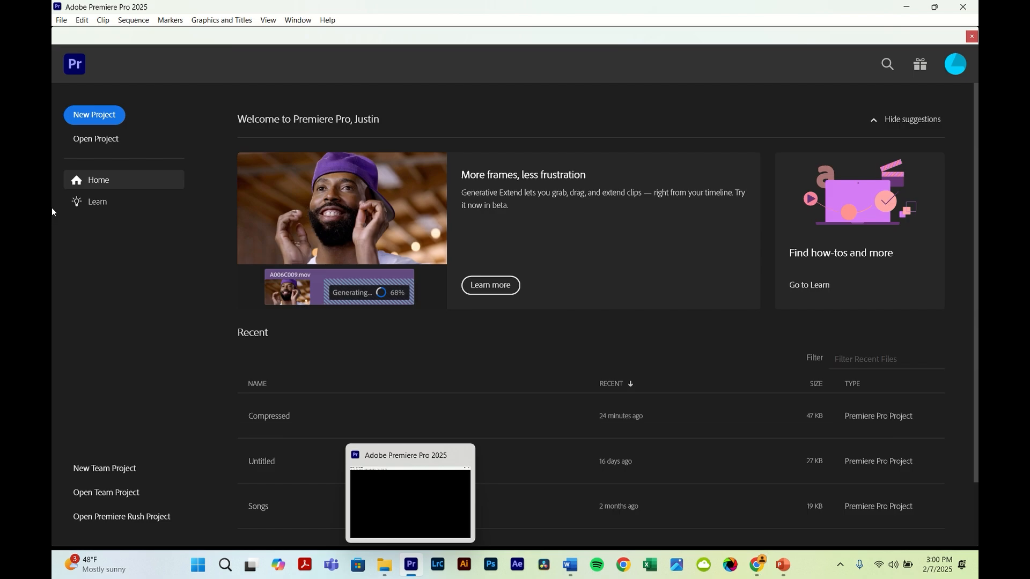
Create a project named Practice Sermon, saved in D:\Light City Services\2025\Feb 1
click(111, 119)
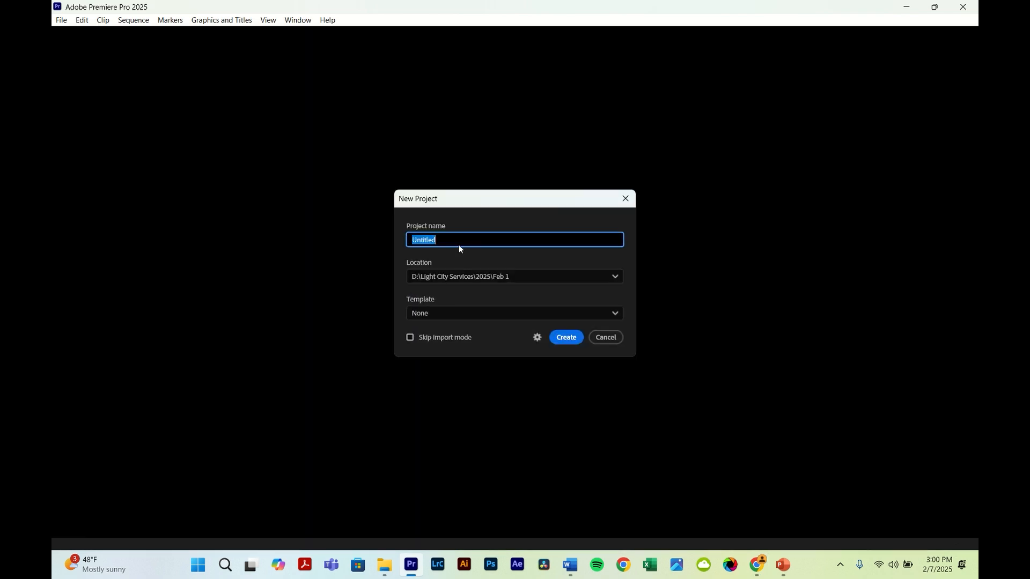
key(BackSpace)
text(Practice Sermon)
click(542, 277)
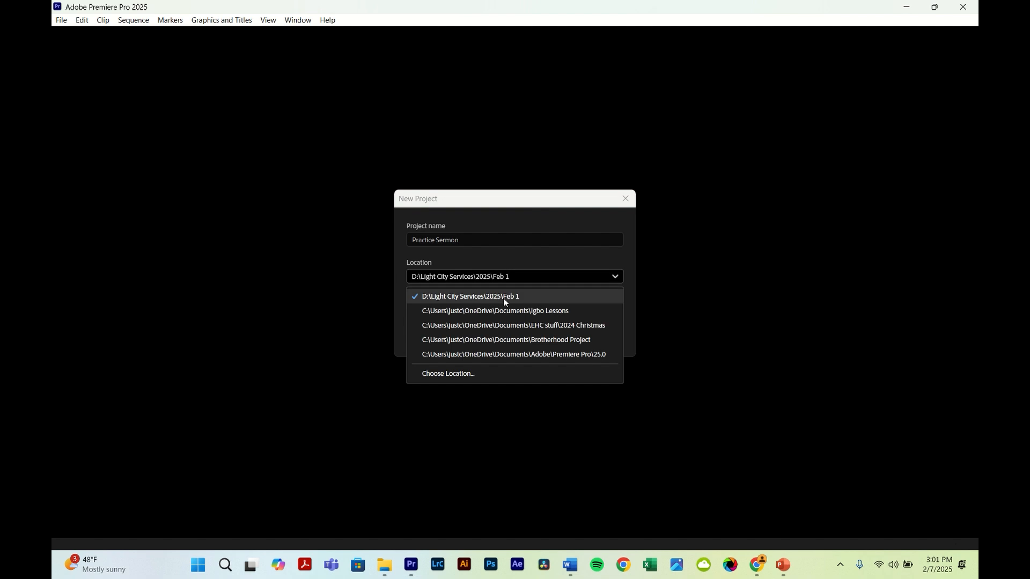
click(462, 373)
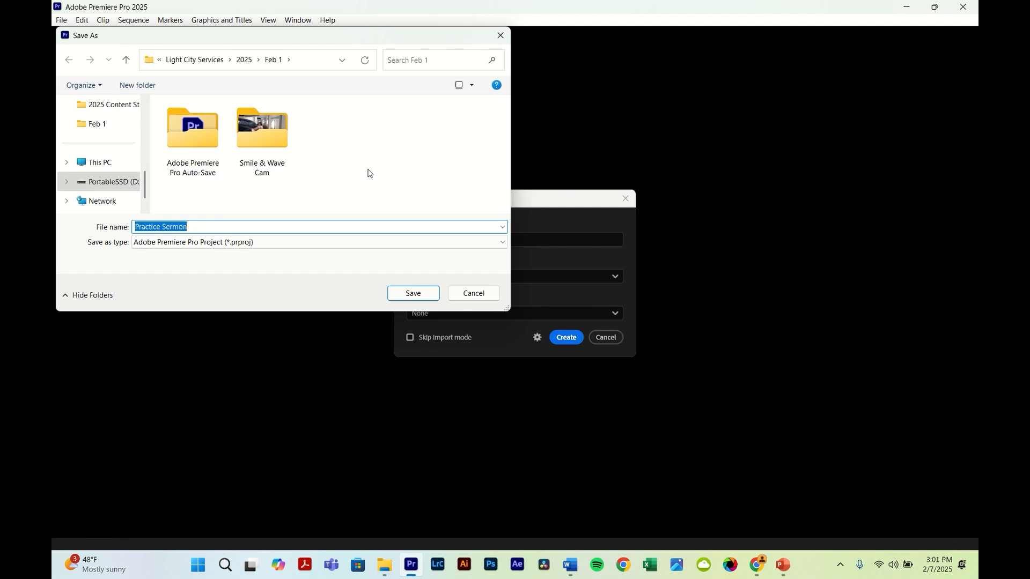
key(Return)
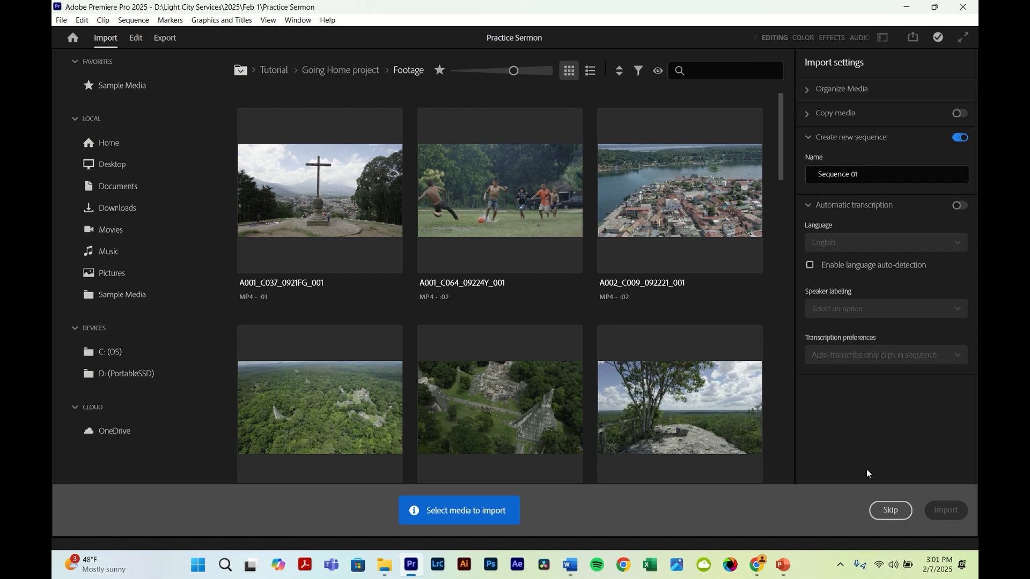
Skip the initial media import and reset the Editing workspace to its saved layout
click(891, 511)
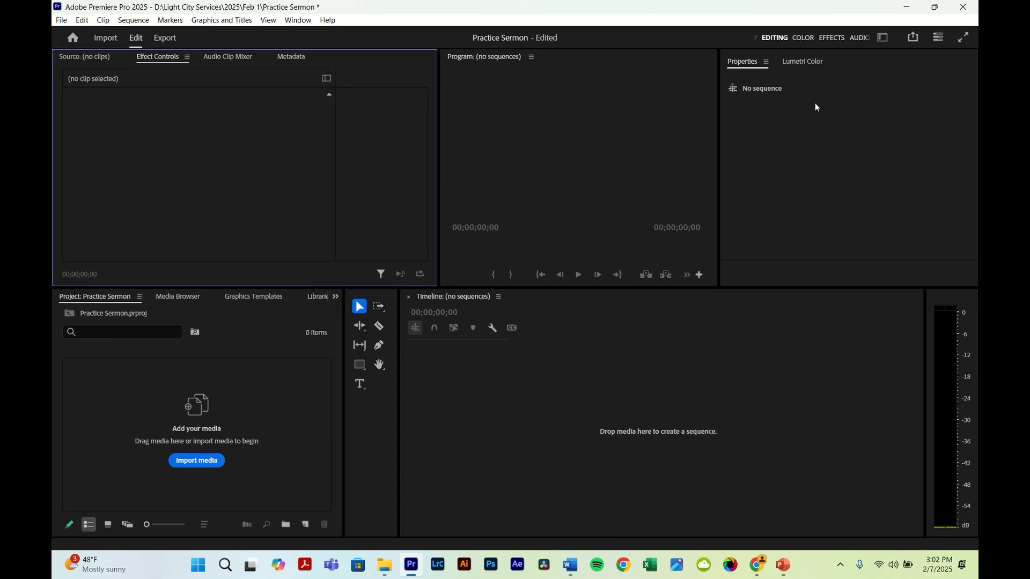
click(882, 38)
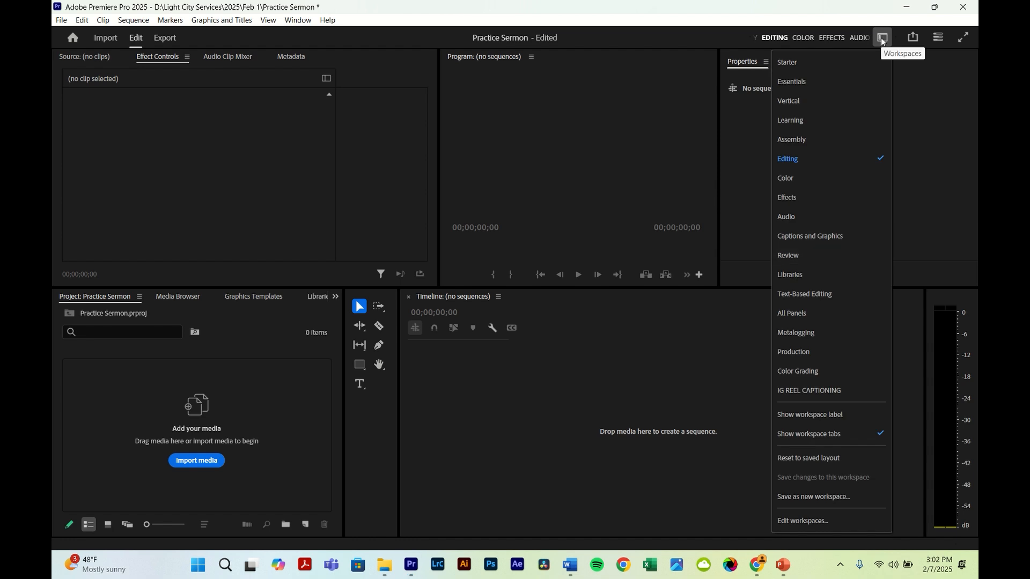
click(801, 459)
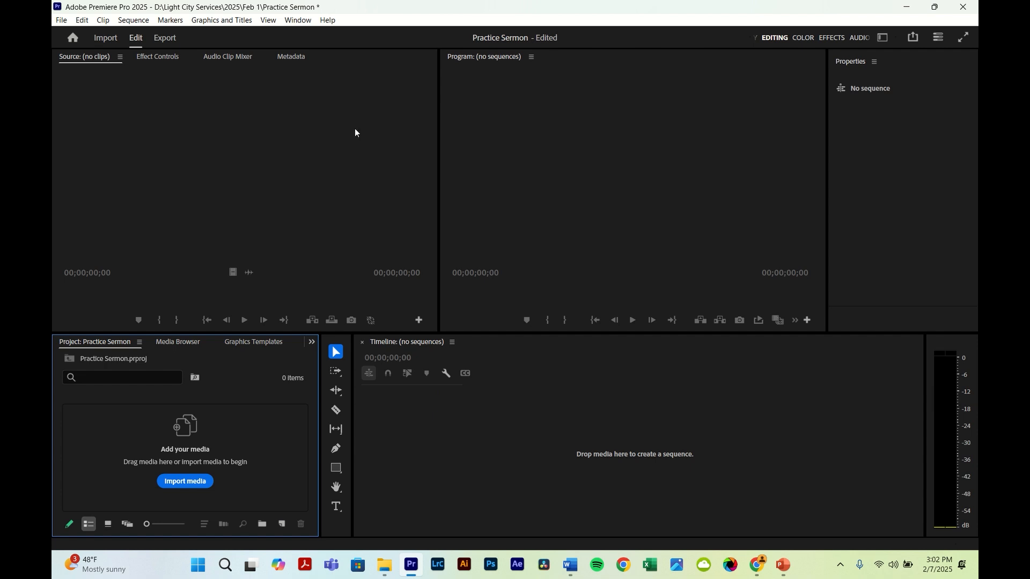
Import the two sermon videos, YT Intro.mp4, Bible verse image and message audio, and build a sequence from S1.mp4 and S2 + Altar.mp4
click(194, 481)
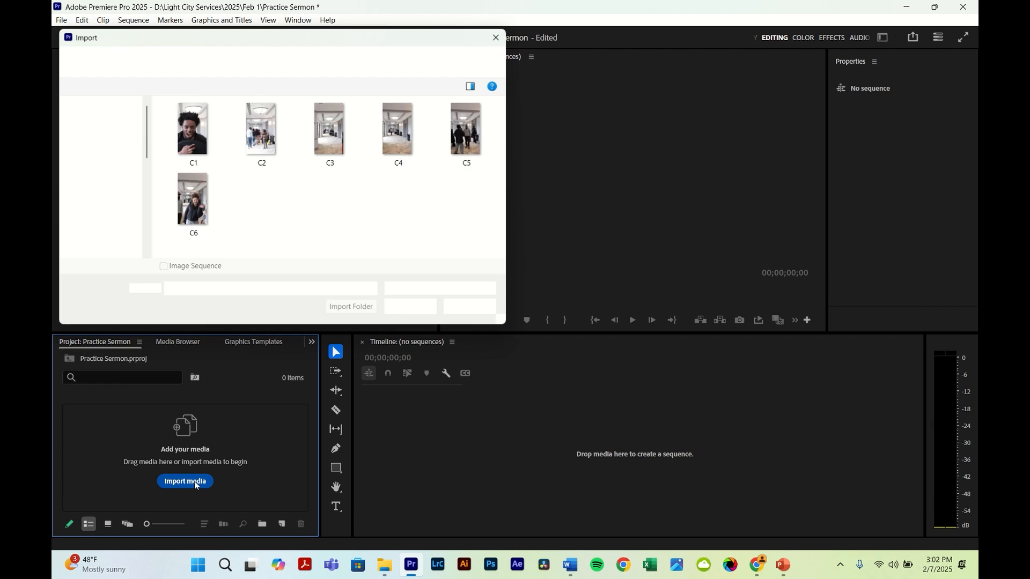
click(202, 60)
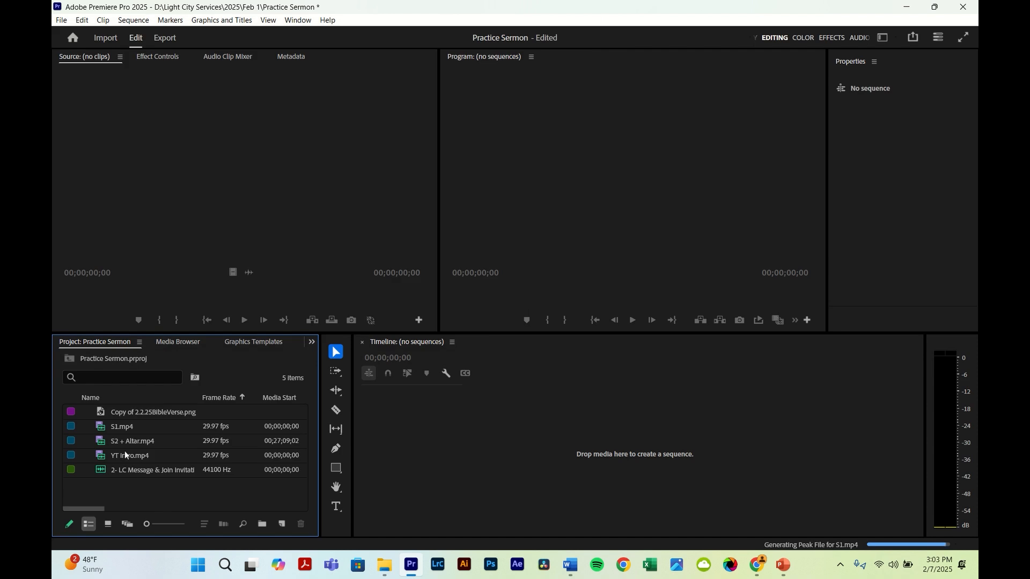
click(132, 427)
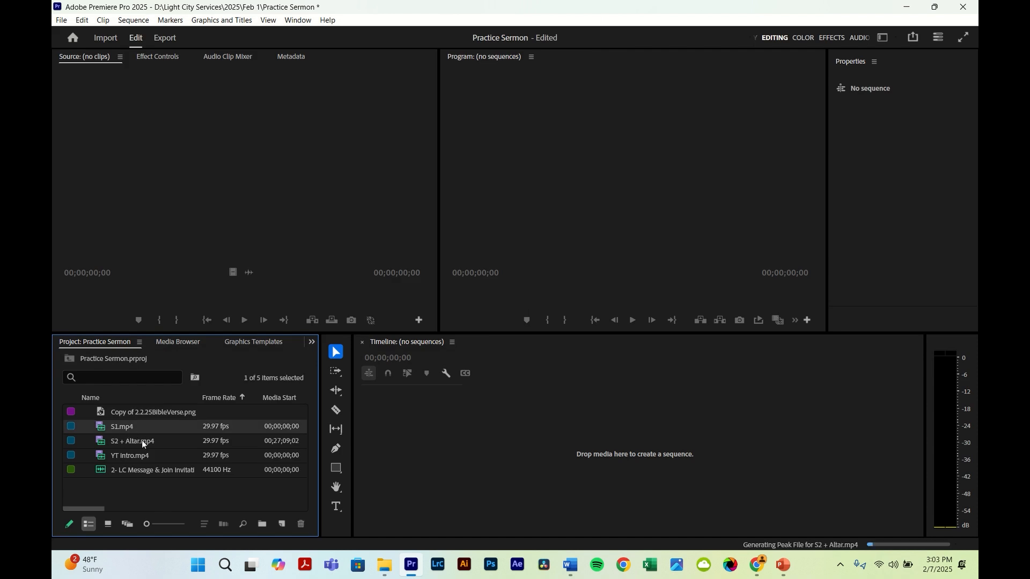
shift+click(143, 442)
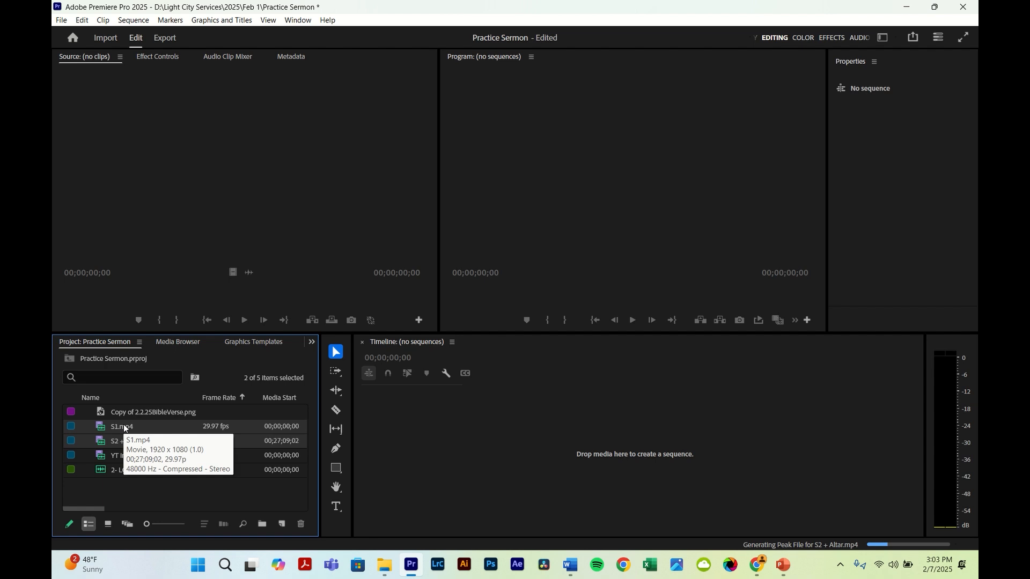
drag(394, 431, 397, 431)
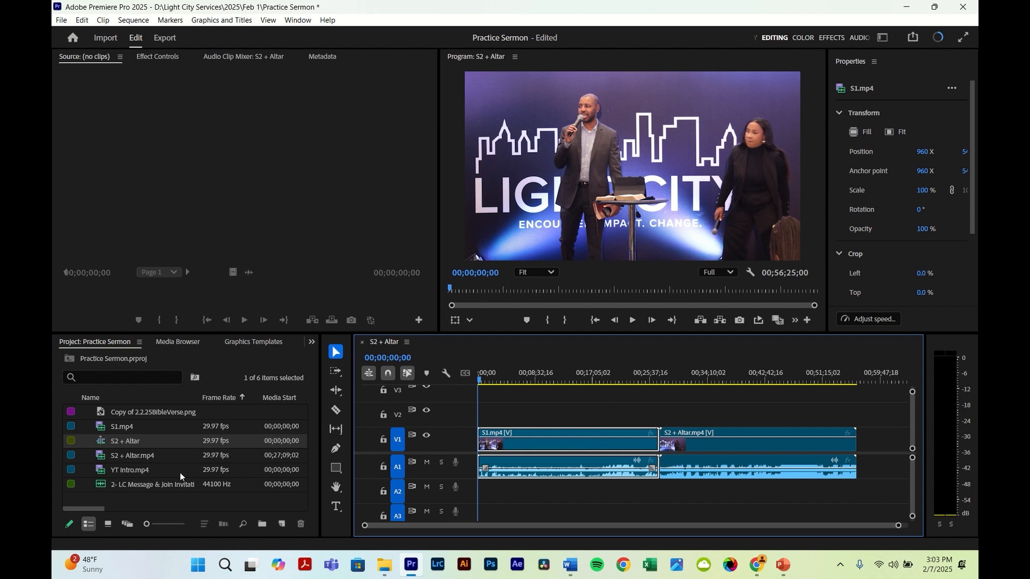
Place the 2- LC Message & Join Invitation audio on A2 at the sequence start and move S2 + Altar.mp4 beyond the audio's end
drag(142, 487, 761, 490)
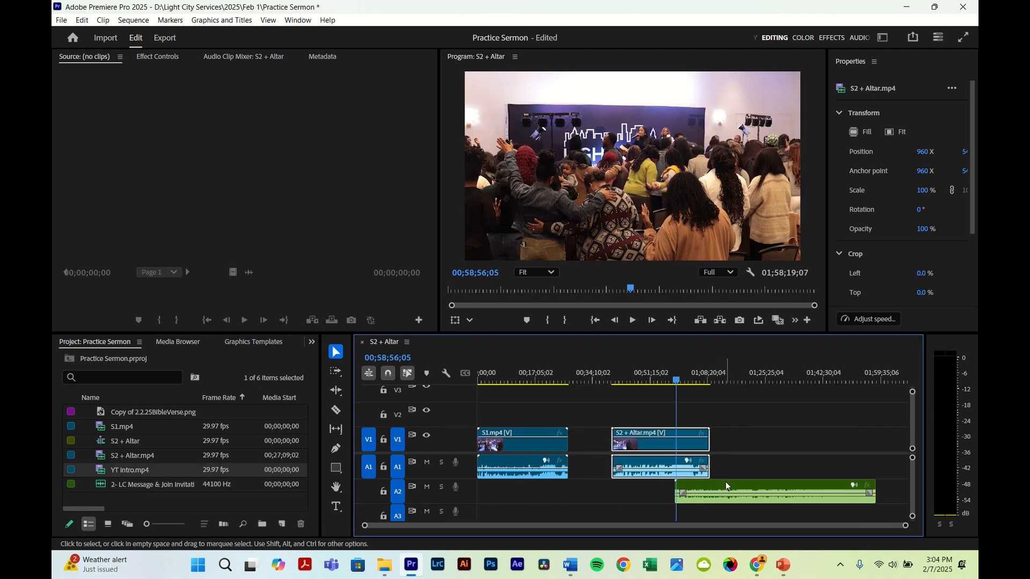
drag(724, 485, 522, 485)
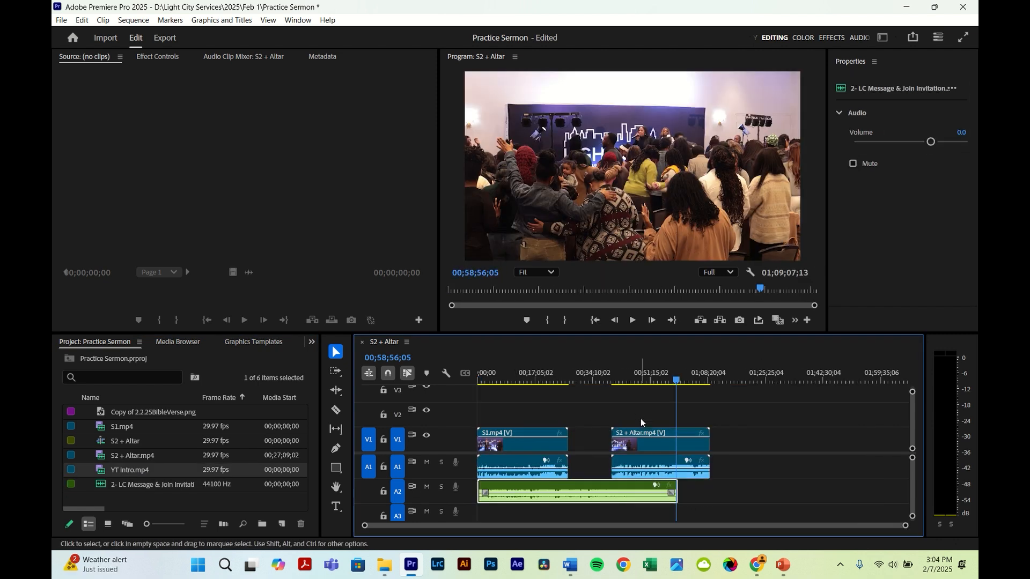
drag(633, 435, 719, 436)
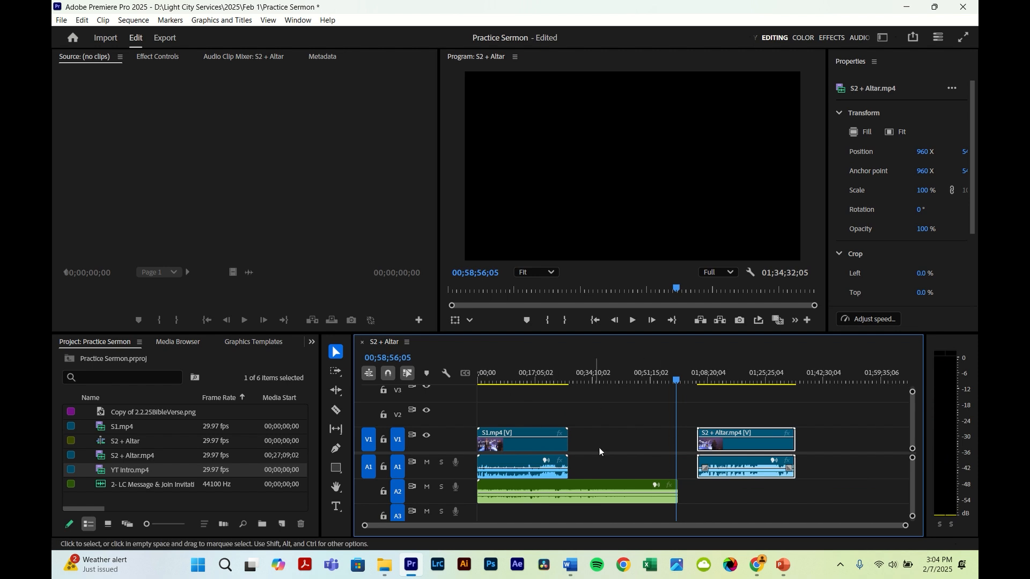
Synchronize S1.mp4 with the message audio on A2 using audio track channel 2, and check their alignment along the timeline
click(513, 442)
key(Home)
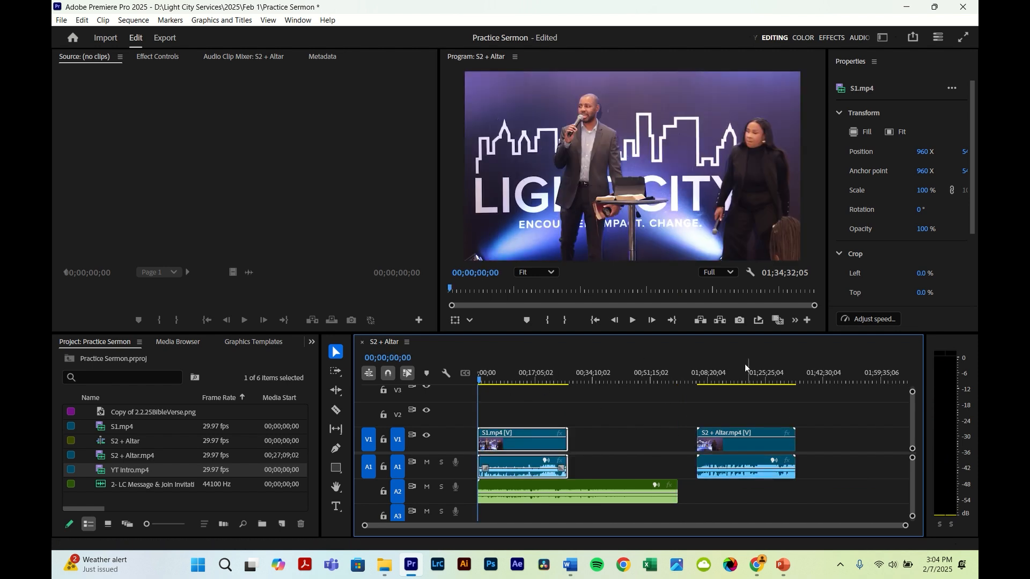
drag(555, 403, 543, 499)
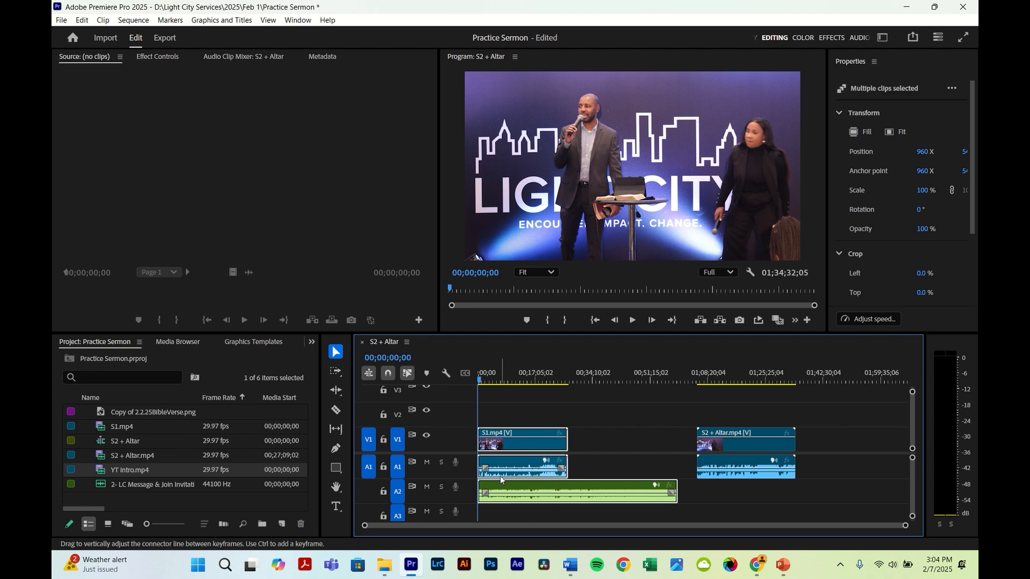
right_click(534, 488)
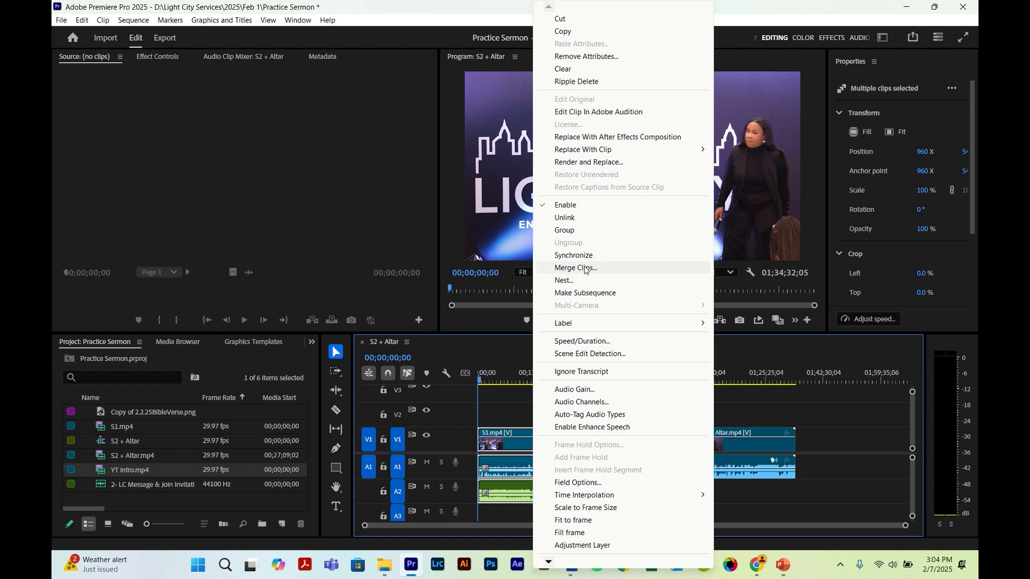
click(573, 254)
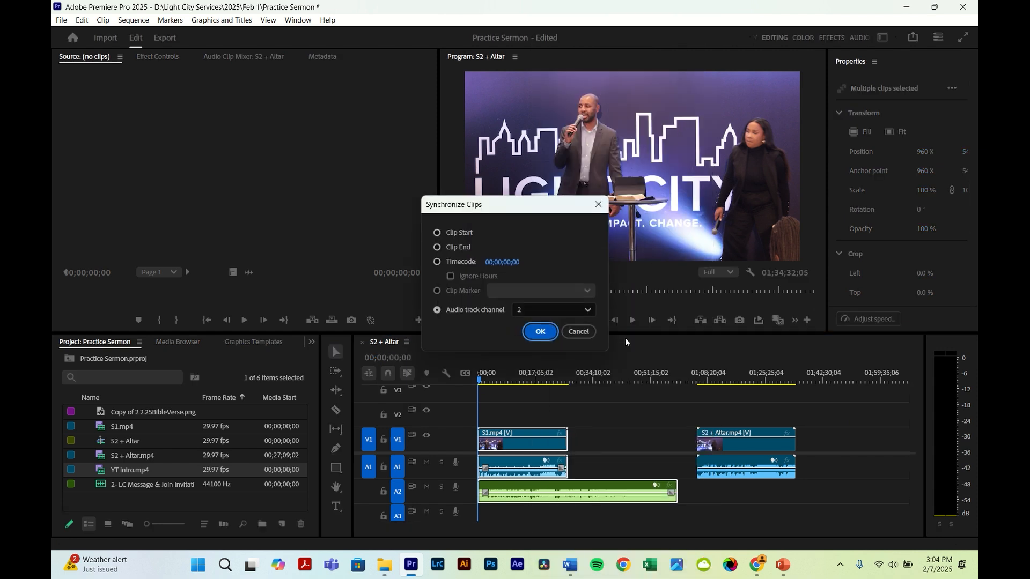
click(534, 333)
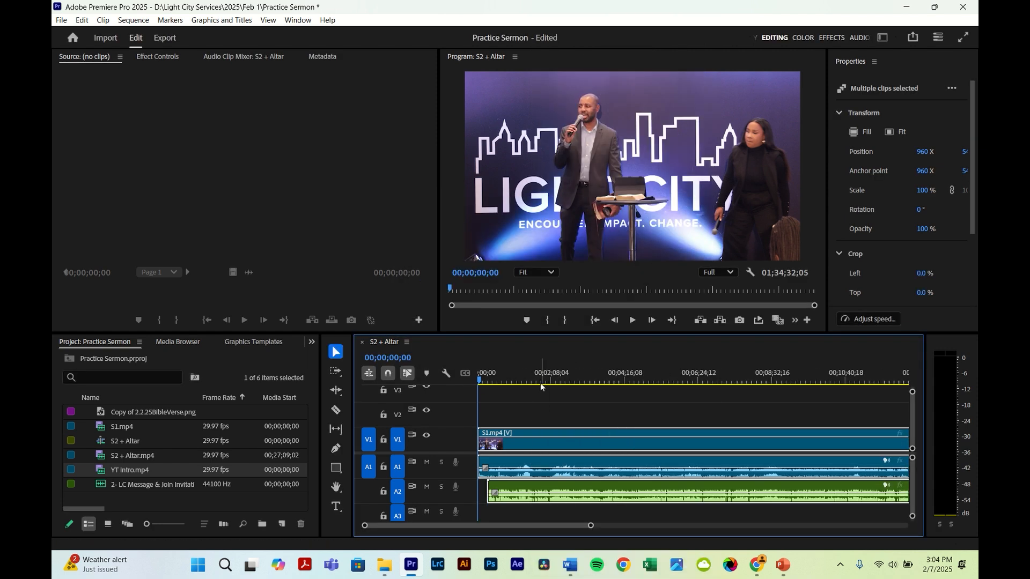
scroll(604, 422, down, 6)
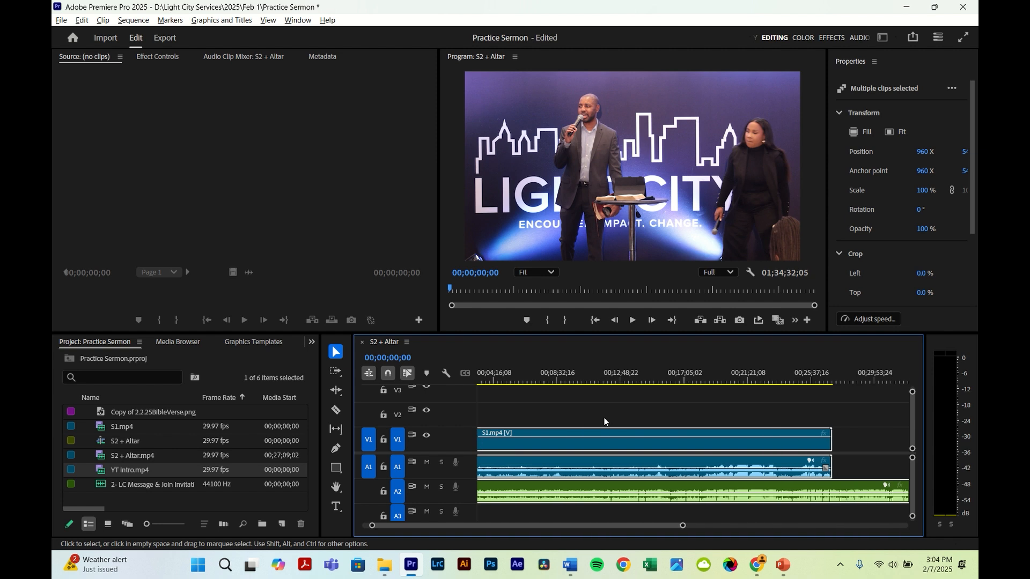
scroll(604, 422, up, 6)
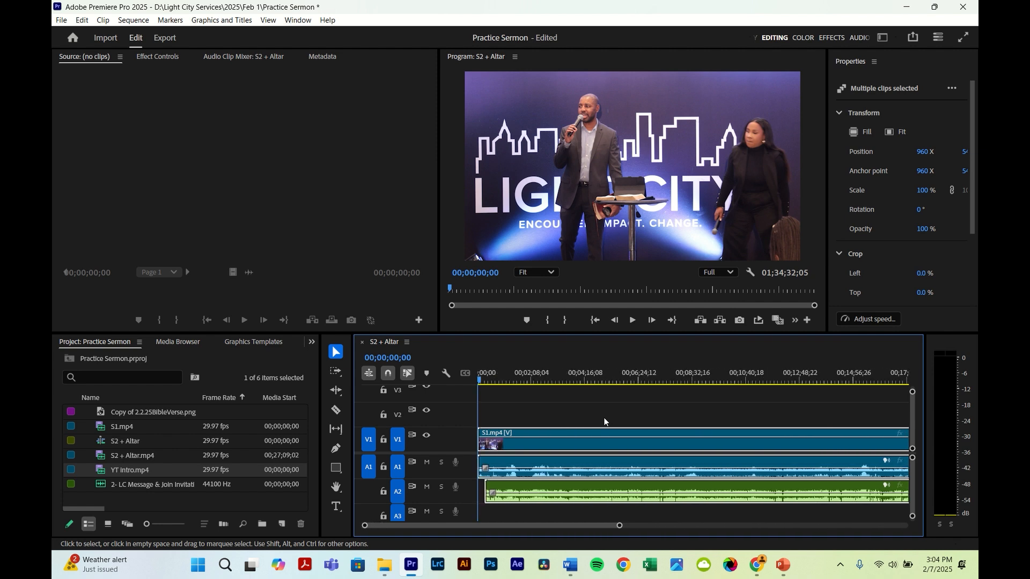
Play the synced clips from about 00;02;11 and mute track A1 to check the message audio against the video
click(533, 379)
key(space)
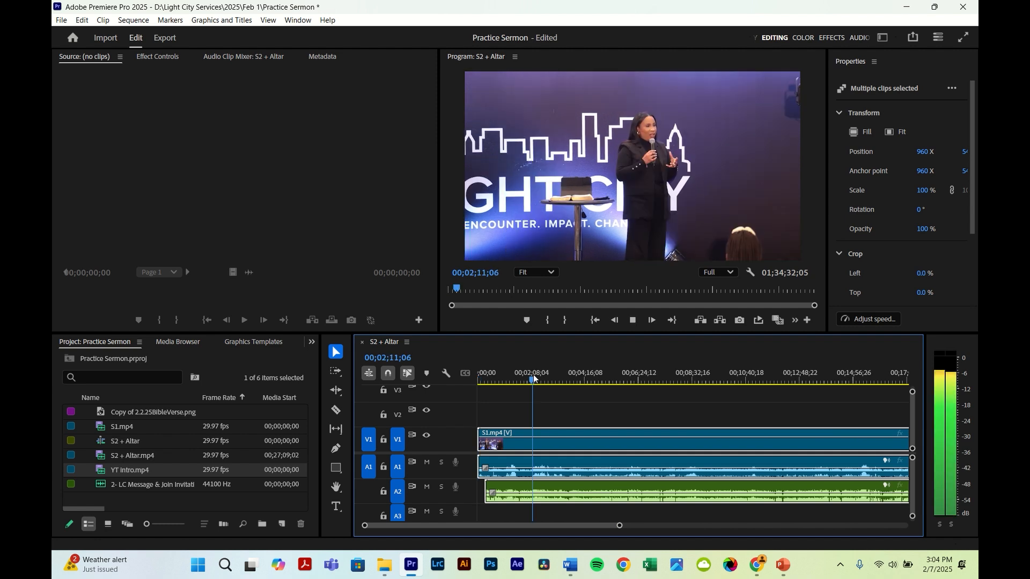
key(space)
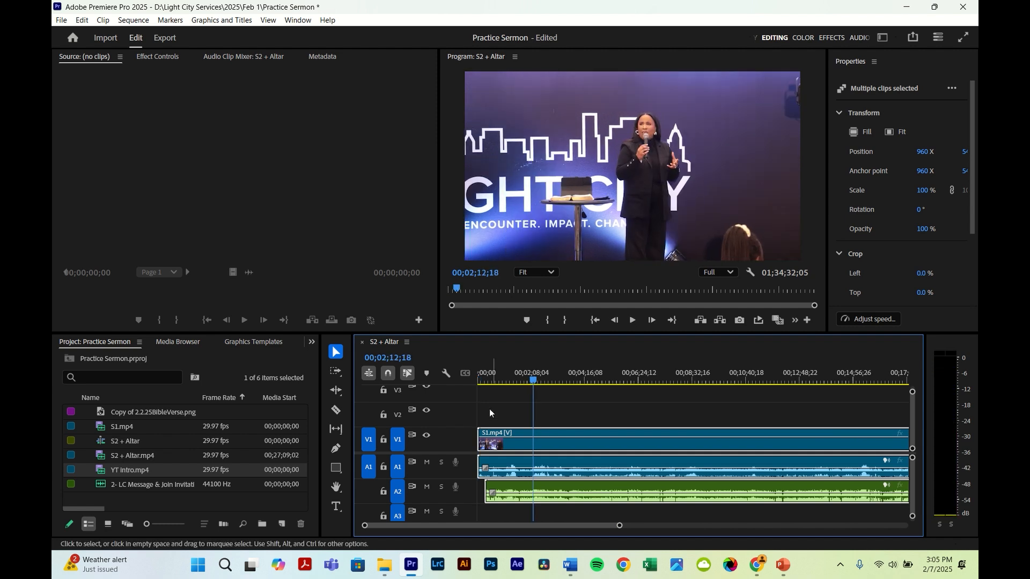
click(427, 463)
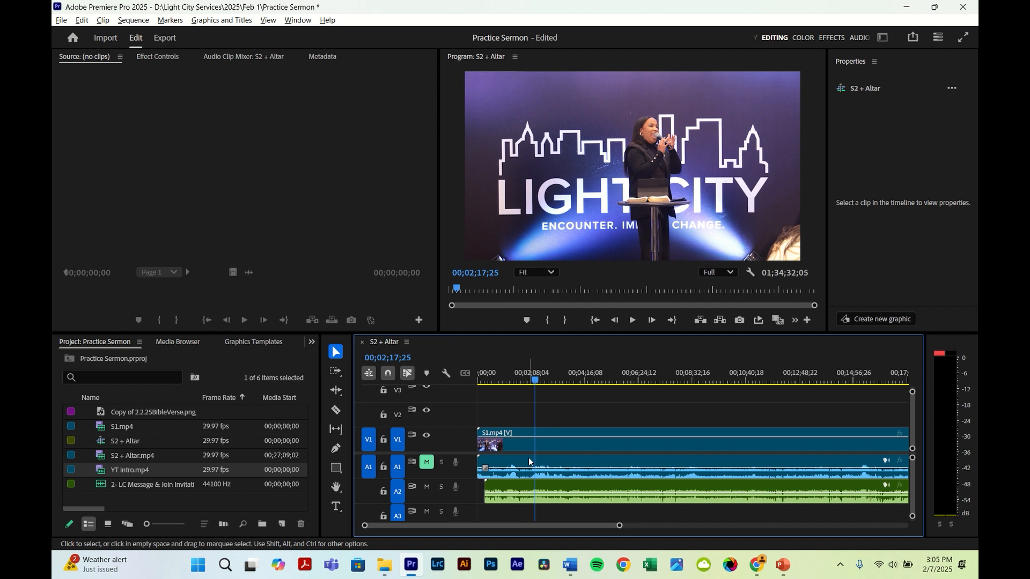
Delete only S1.mp4's original audio from A1, keeping its video, and move the message audio up from A2 to A1
click(529, 467)
click(572, 402)
alt+click(548, 455)
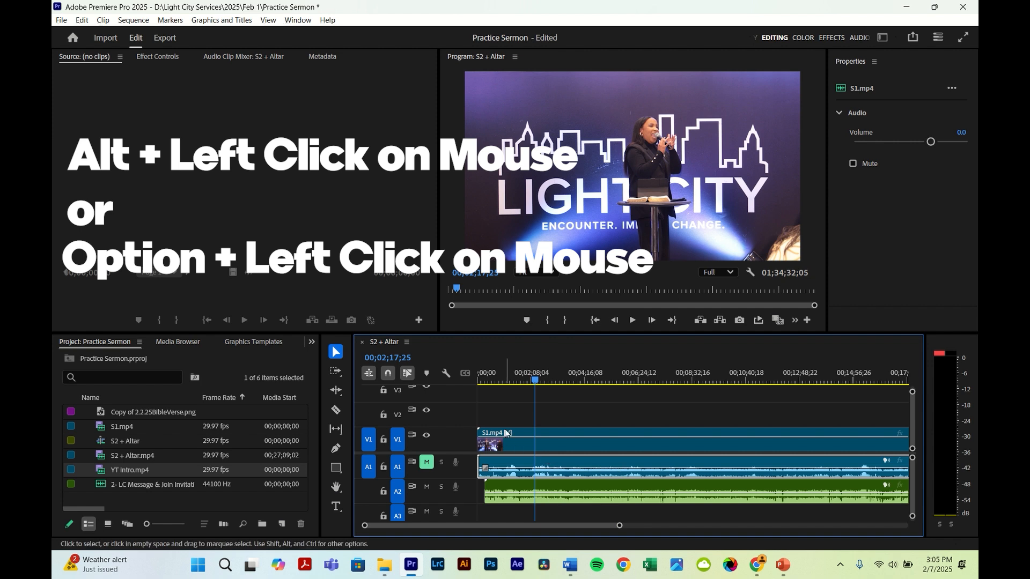
alt+click(538, 433)
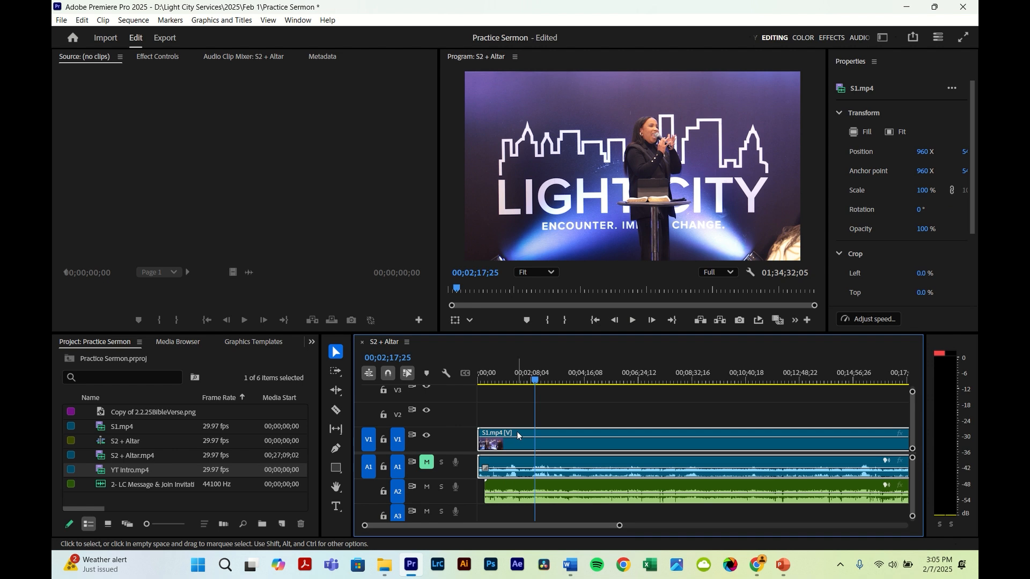
click(558, 408)
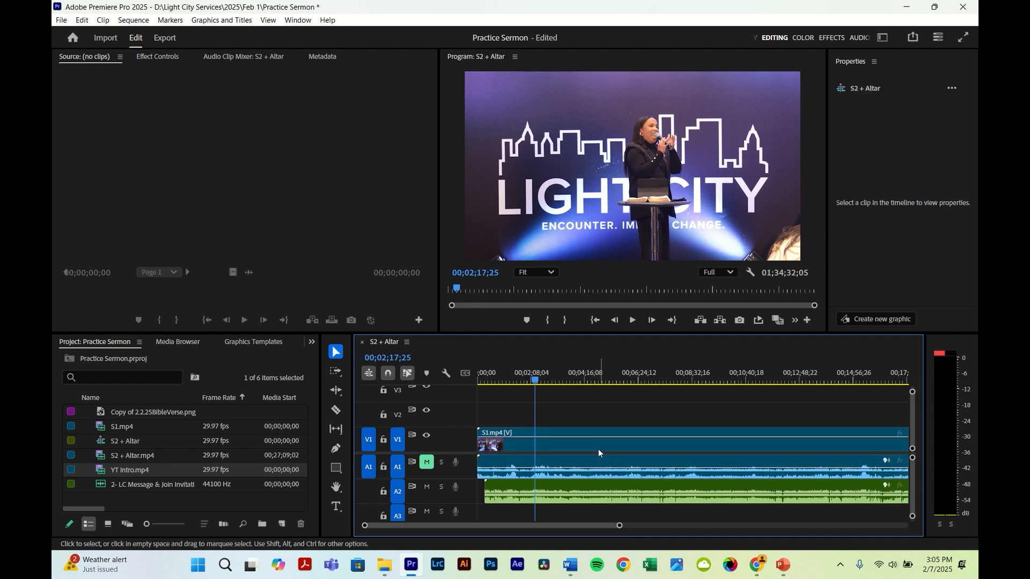
click(539, 463)
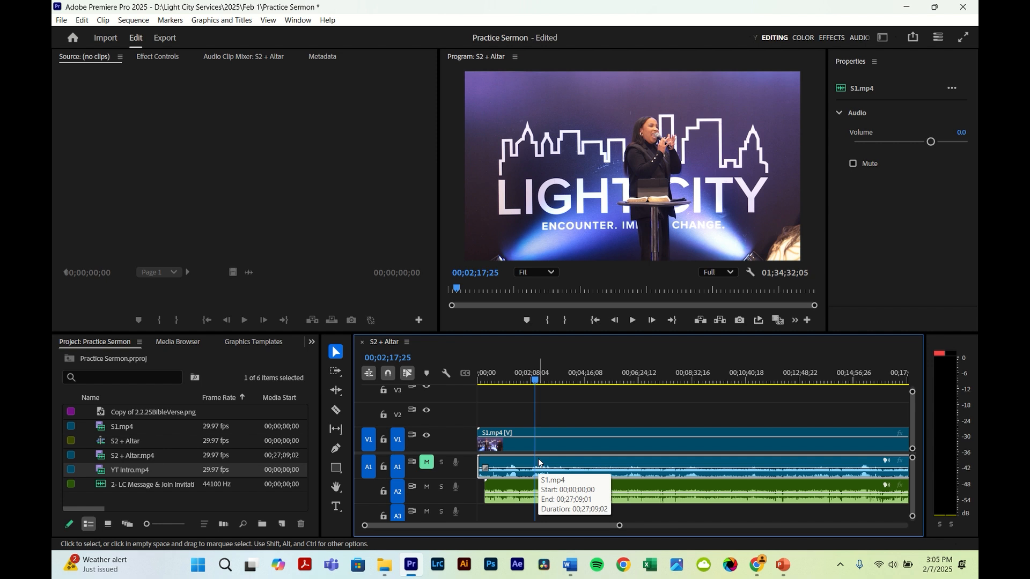
key(Delete)
click(508, 487)
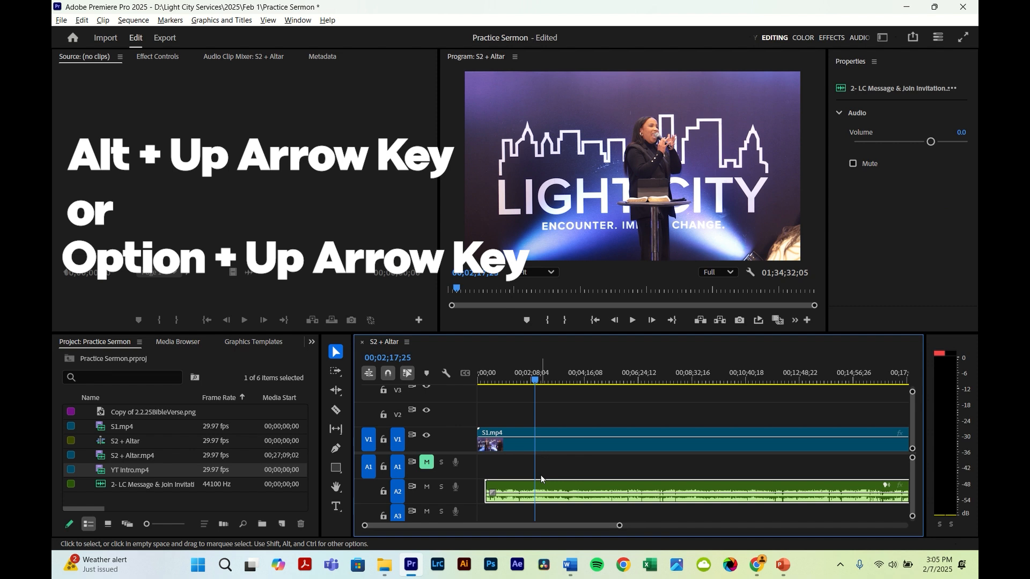
key(alt+Up)
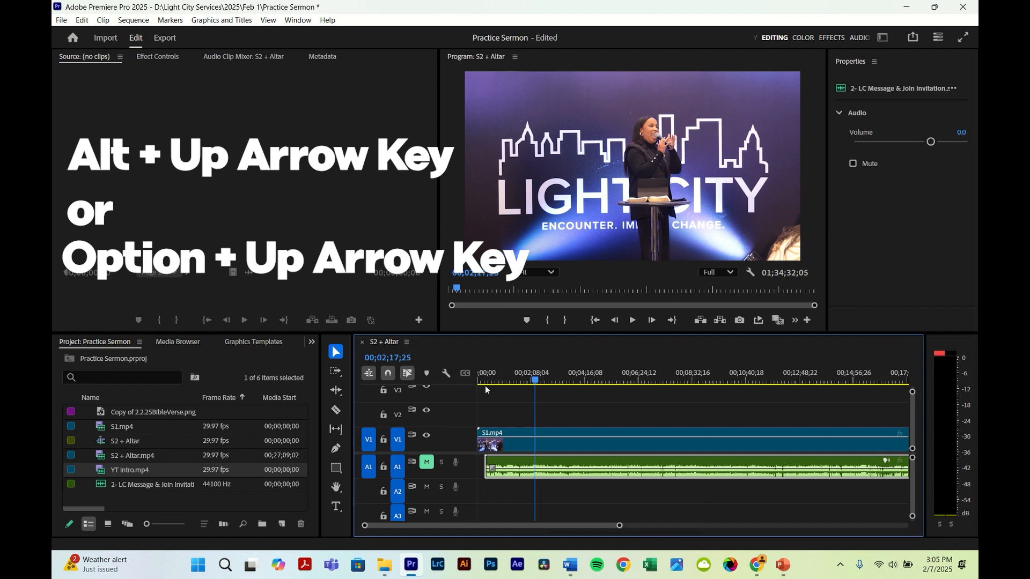
Split the S1.mp4 video with the Razor tool at 00;00;17;15, where the message audio begins
key(equal)
key(equal)
key(equal)
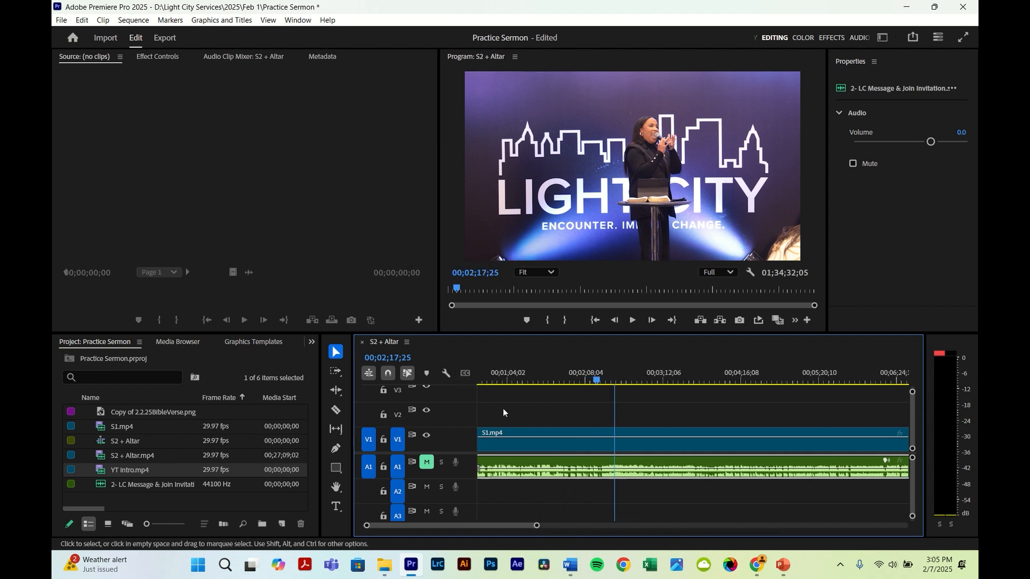
key(equal)
key(equal)
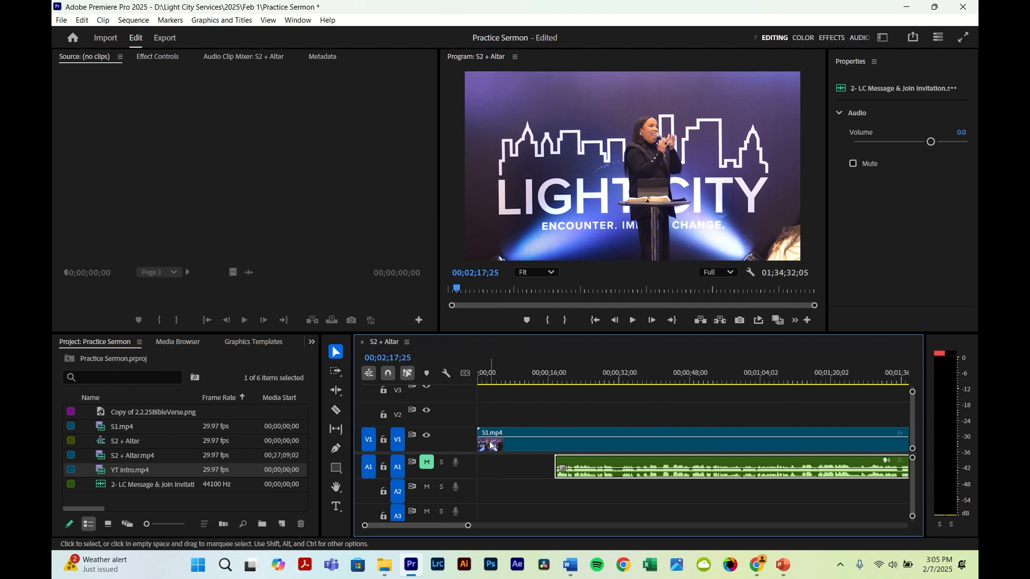
click(533, 440)
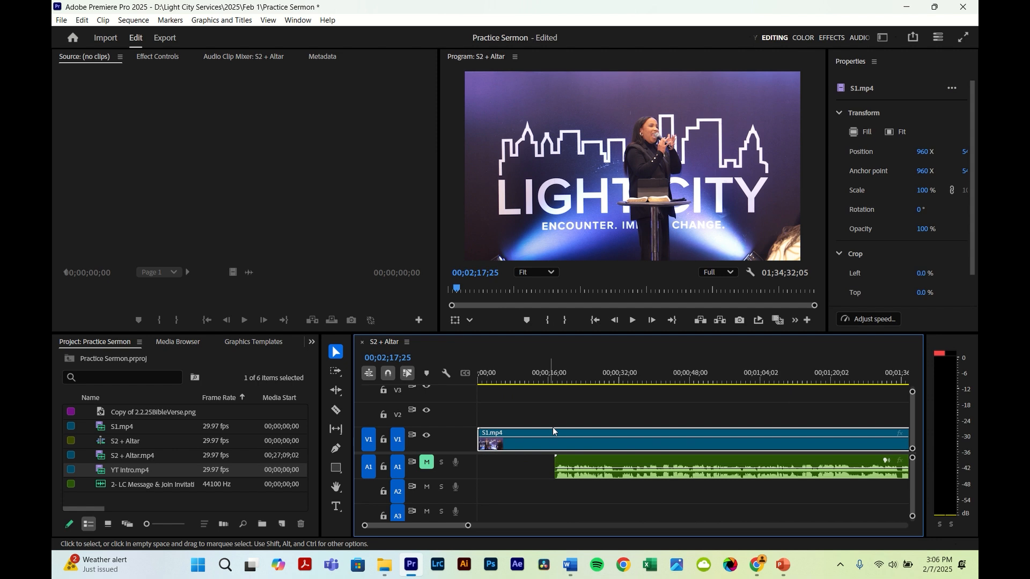
drag(534, 378, 550, 370)
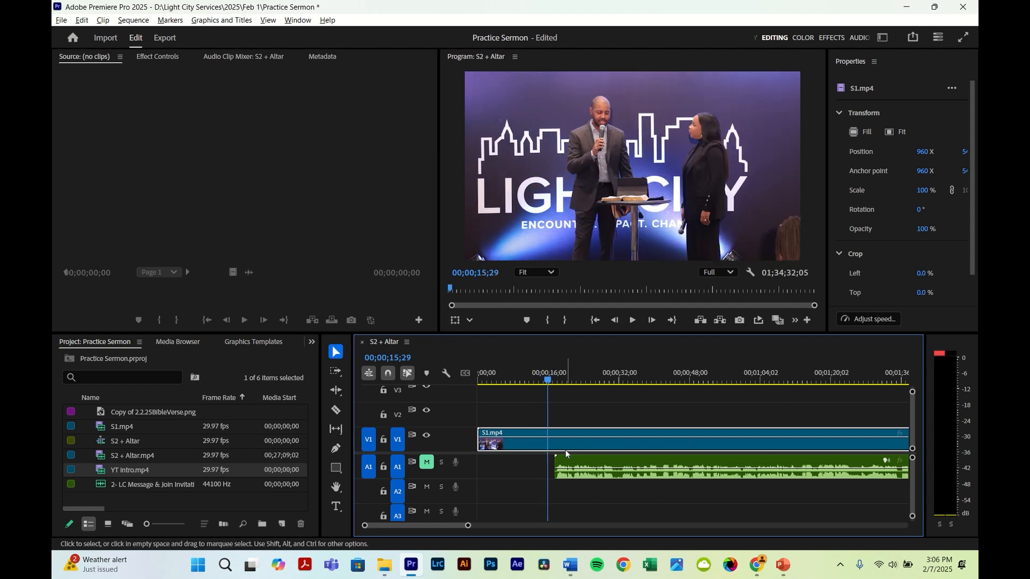
key(=)
key(=)
key(=)
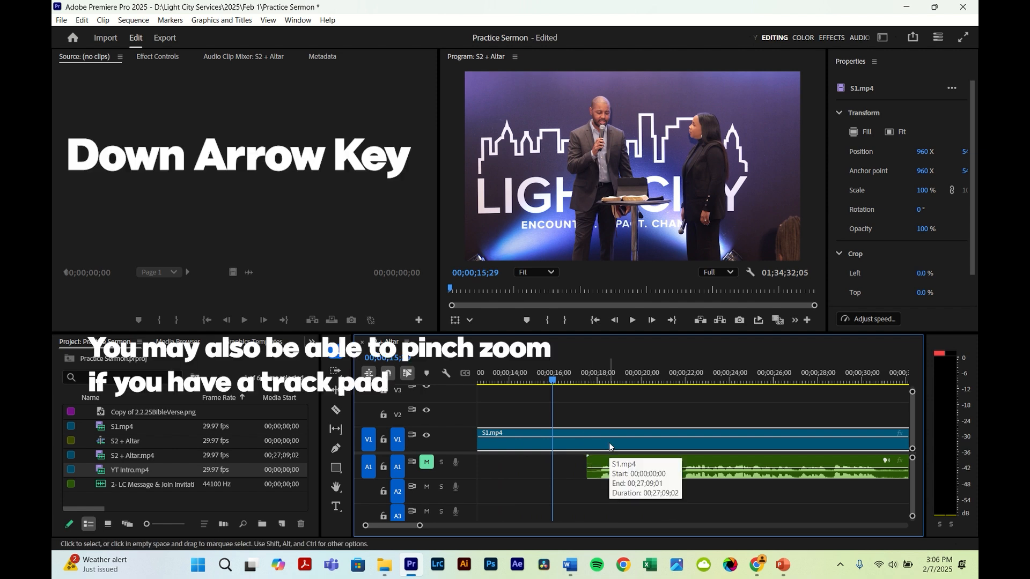
key(Down)
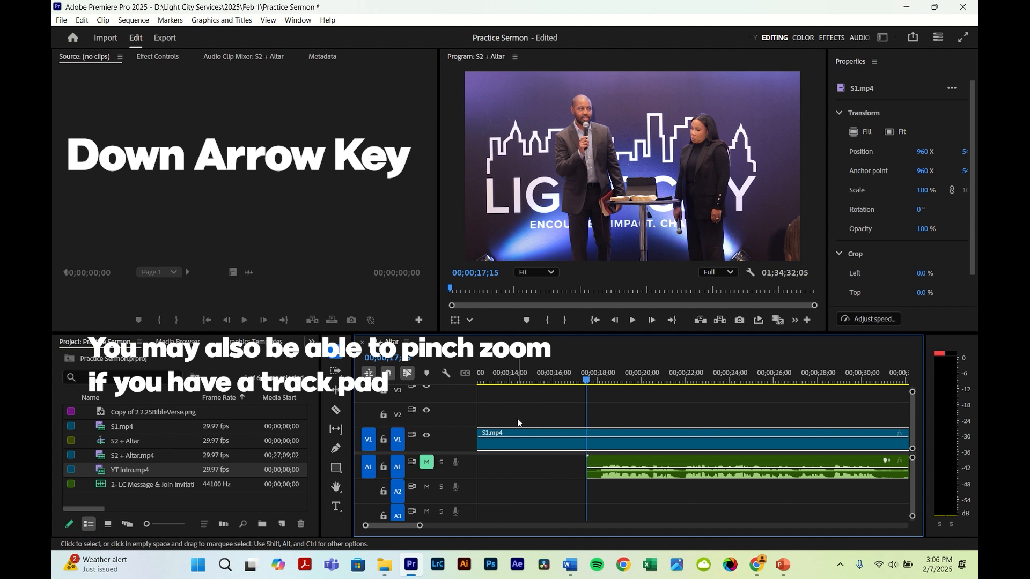
click(334, 410)
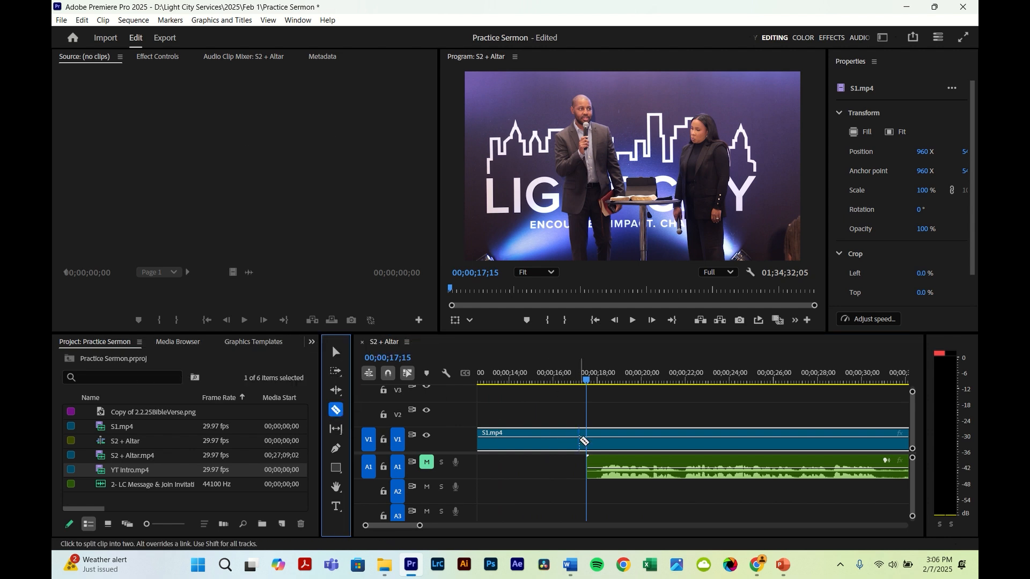
click(587, 438)
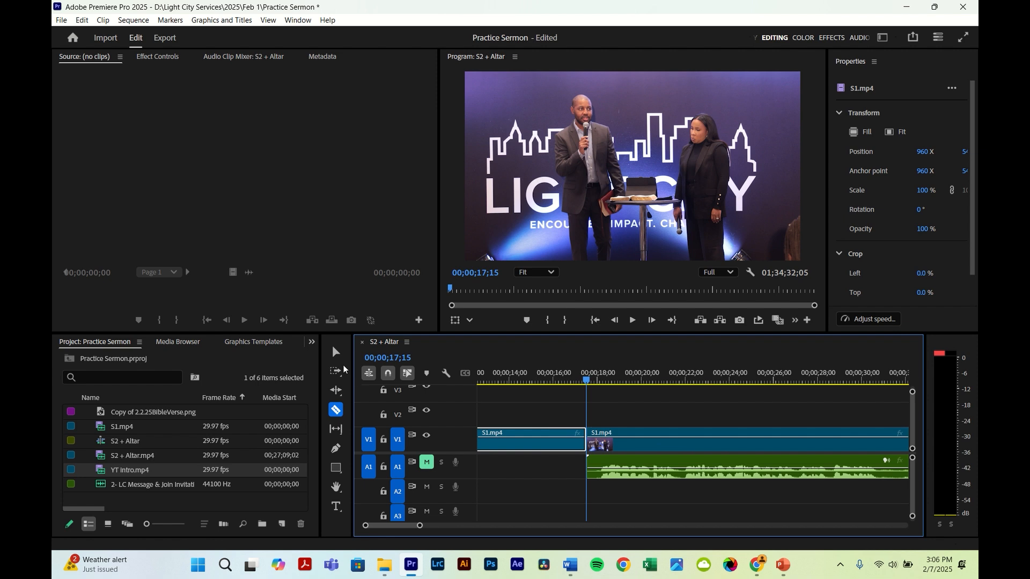
click(336, 352)
key(ctrl+z)
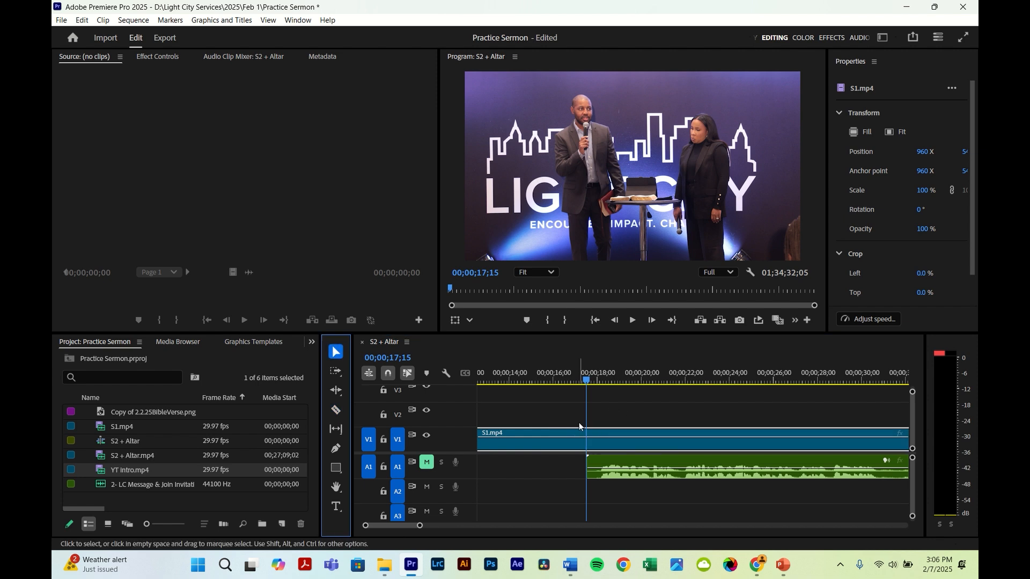
key(ctrl+shift+z)
Delete the S1.mp4 piece before the message audio and close the gap so both clips start at the sequence beginning
key(minus)
key(minus)
key(minus)
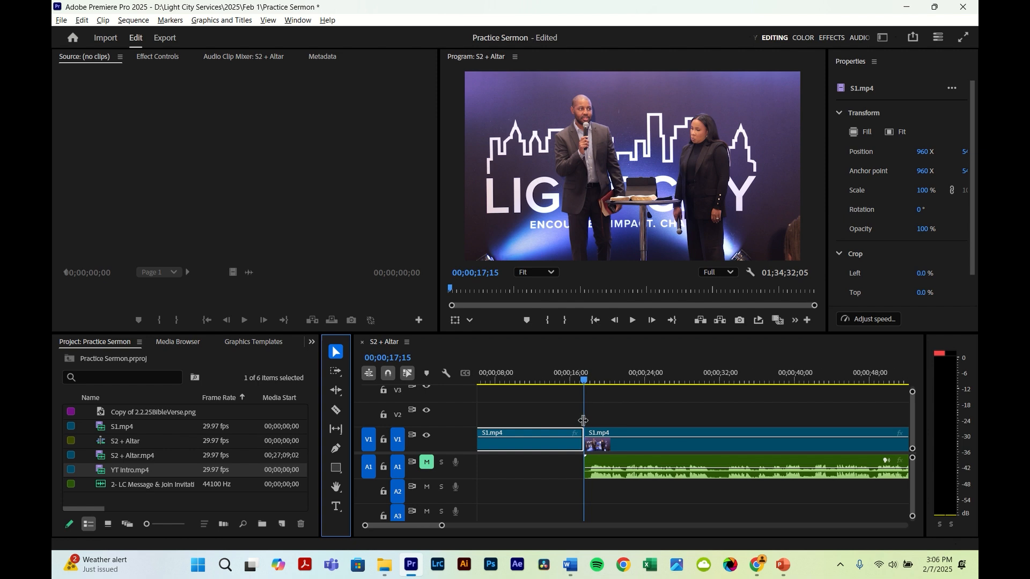
click(556, 432)
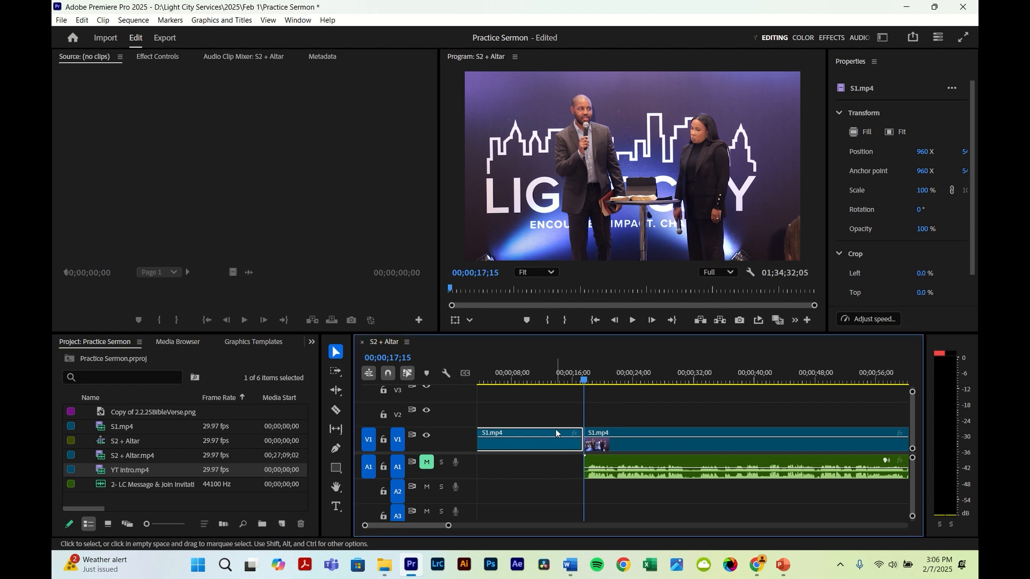
key(Delete)
click(555, 432)
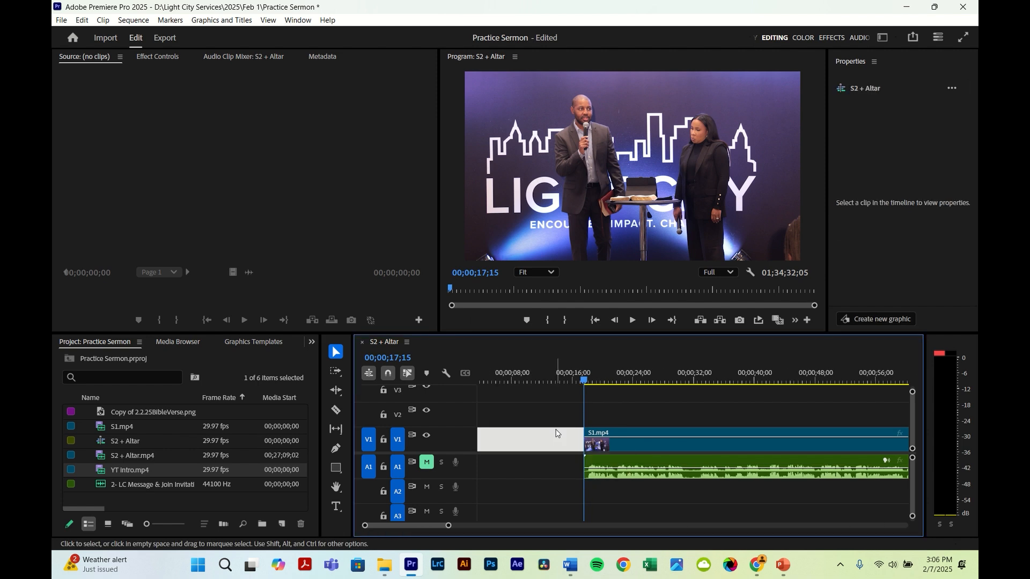
key(Delete)
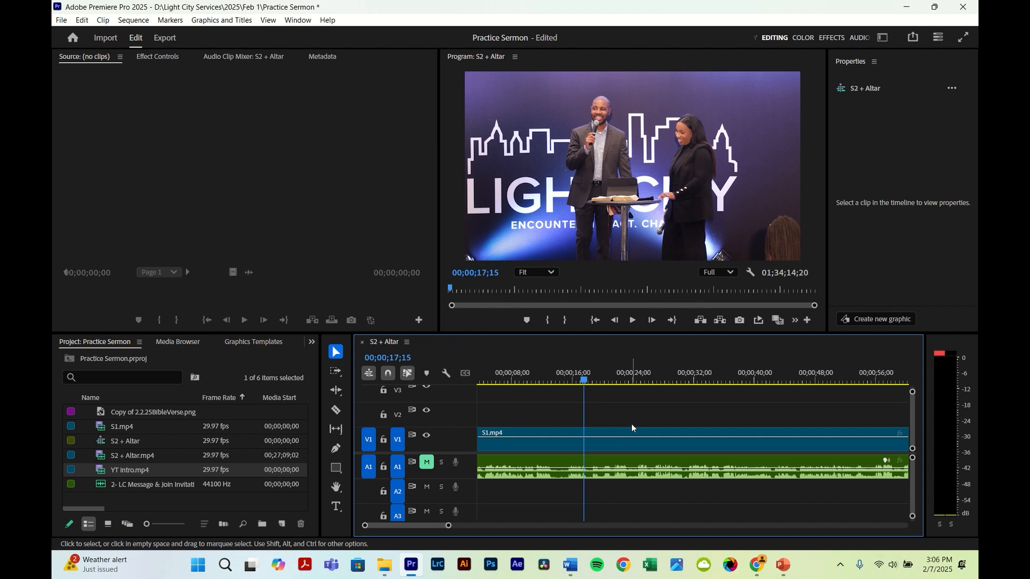
key(ctrl+z)
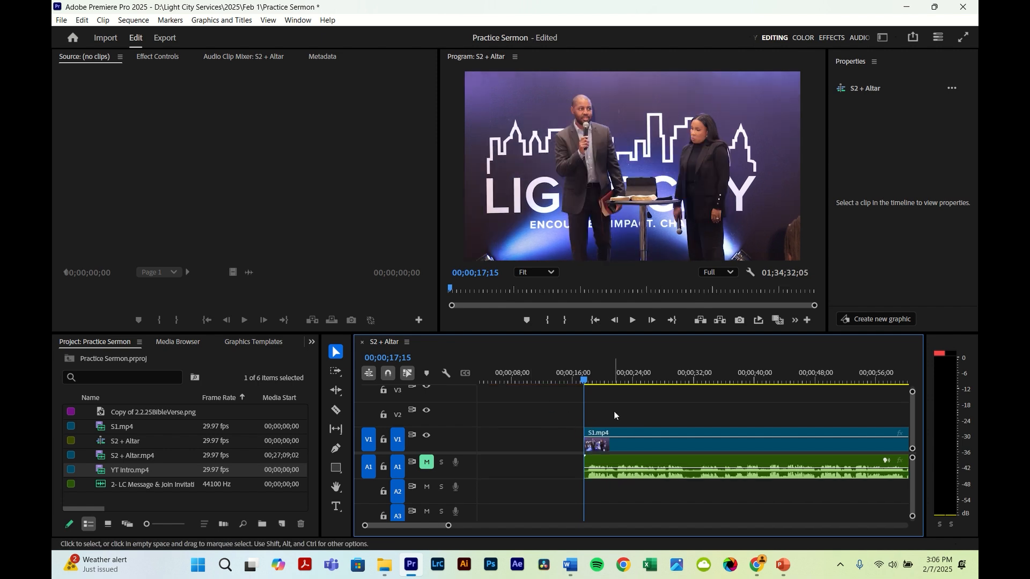
click(532, 438)
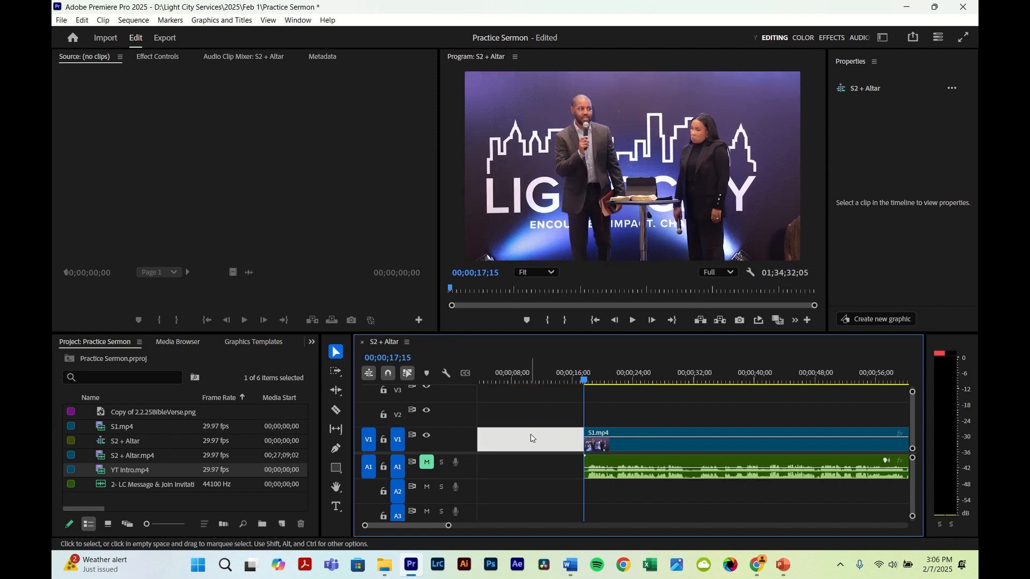
key(Delete)
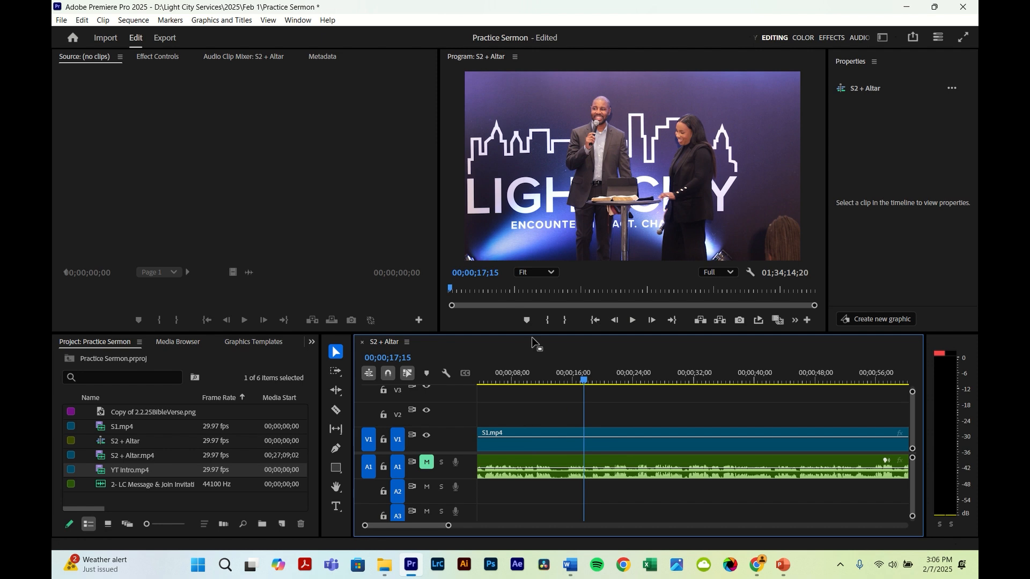
Split the message audio on A1 at the end of S1.mp4, at 00;26;51;15
scroll(502, 396, down, 12)
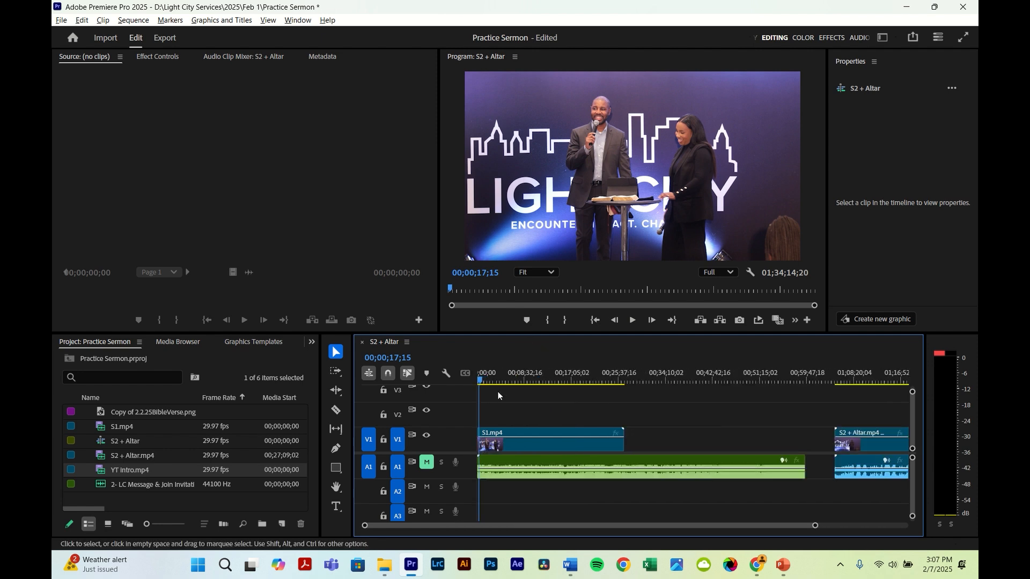
scroll(601, 409, up, 2)
click(601, 456)
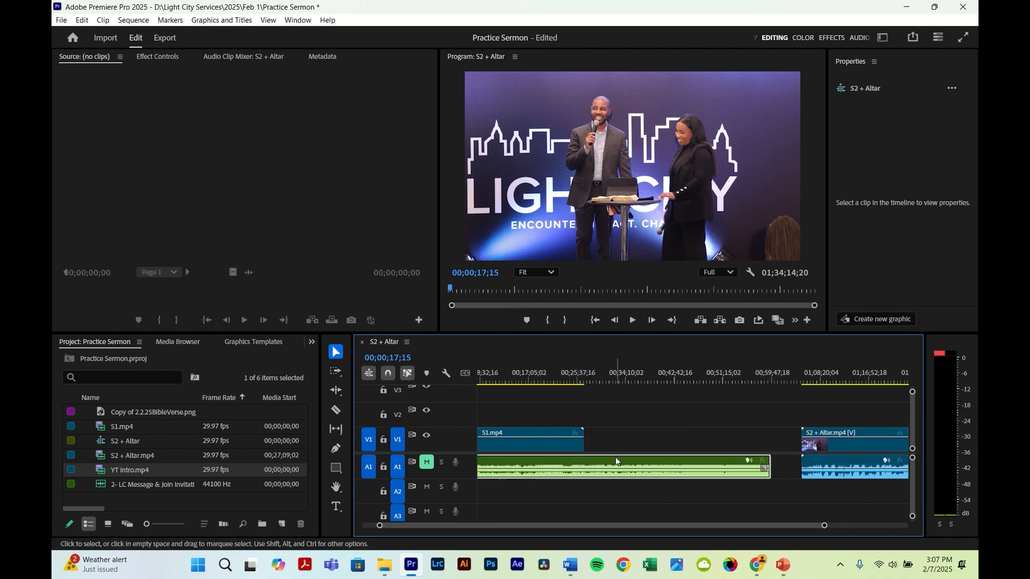
scroll(578, 377, up, 5)
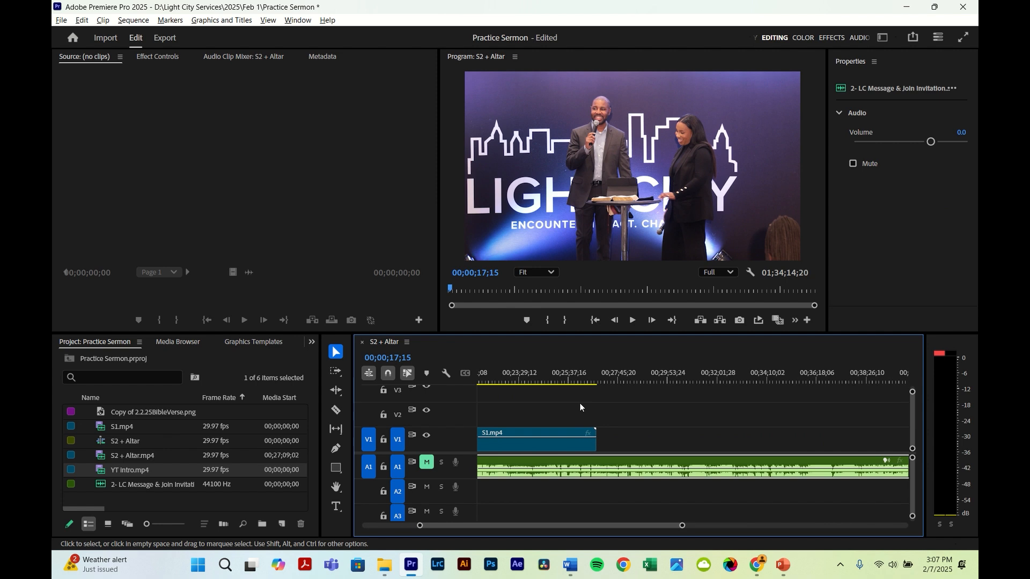
click(587, 378)
key(Down)
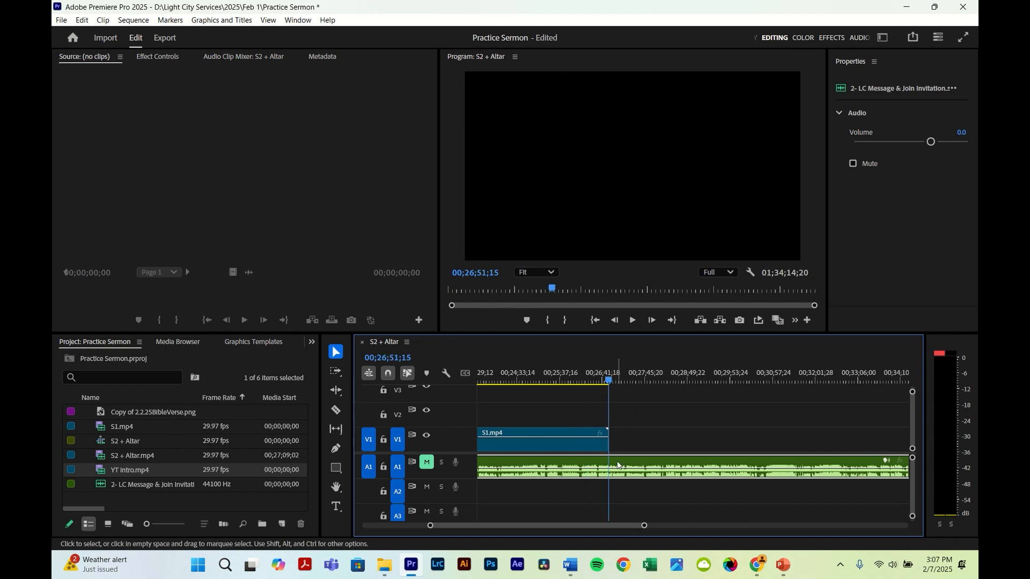
key(ctrl+k)
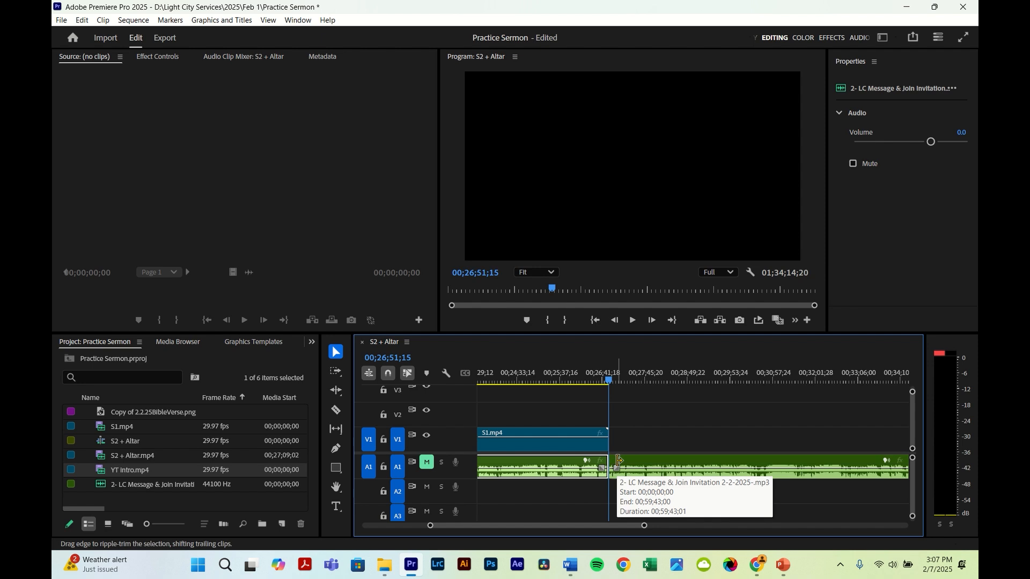
Move the remaining message audio after the cut to A2, beneath S2 + Altar.mp4
click(658, 460)
key(minus)
key(minus)
key(minus)
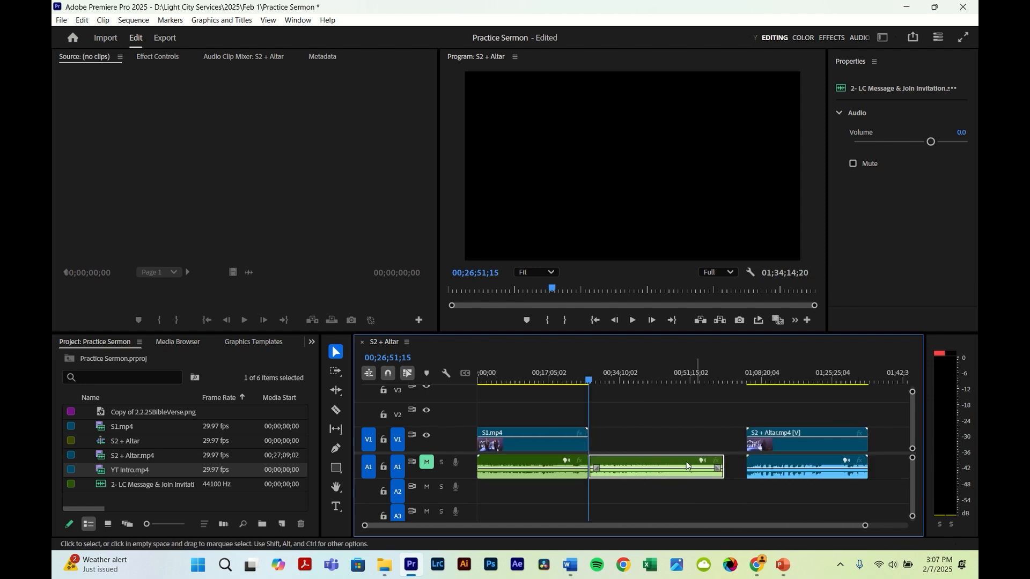
drag(682, 475, 826, 505)
Synchronize S2 + Altar.mp4 with the message audio on A2 by audio, and play it back near the clip's start
shift+click(795, 455)
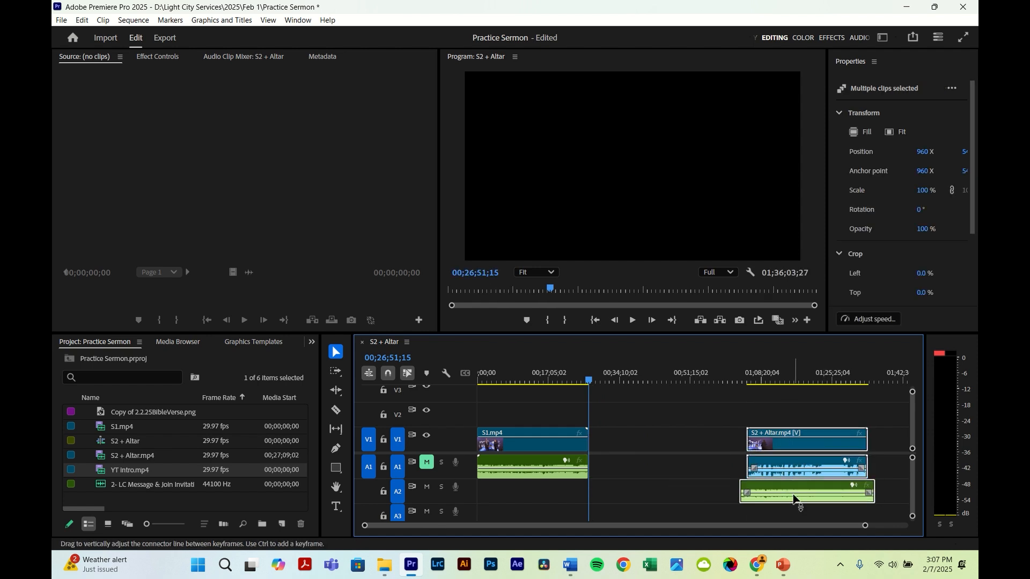
right_click(787, 462)
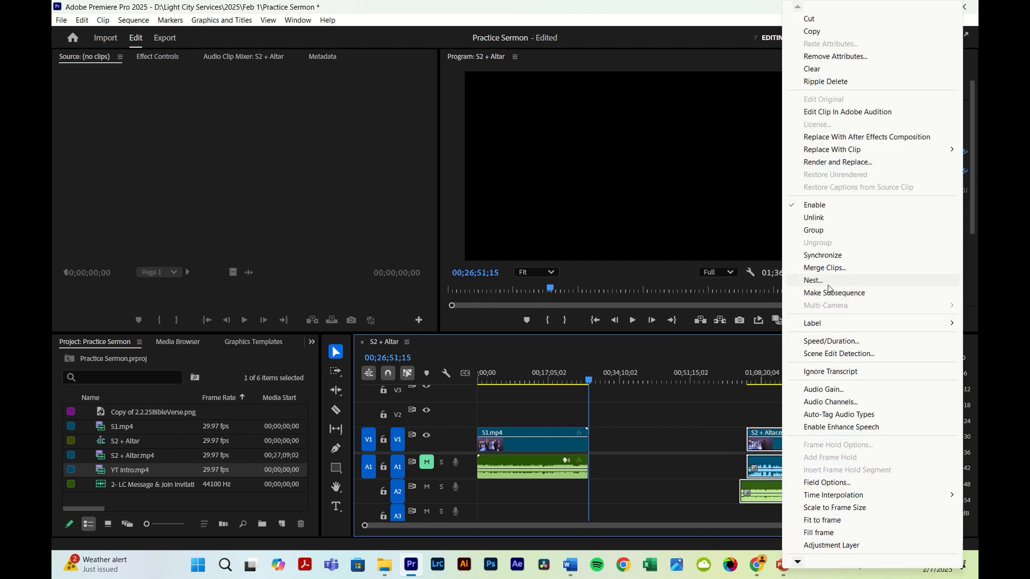
click(823, 256)
click(541, 332)
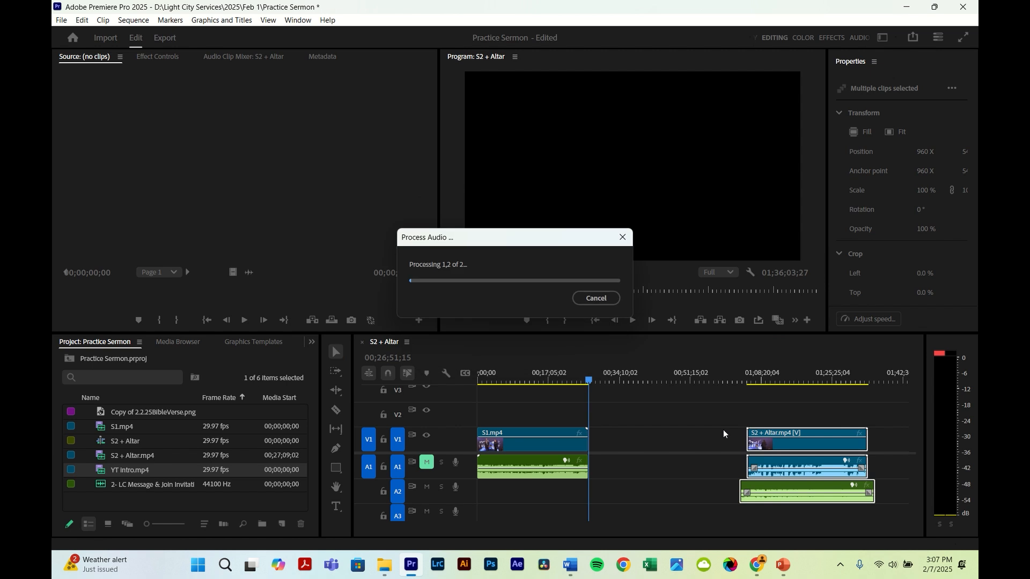
click(525, 378)
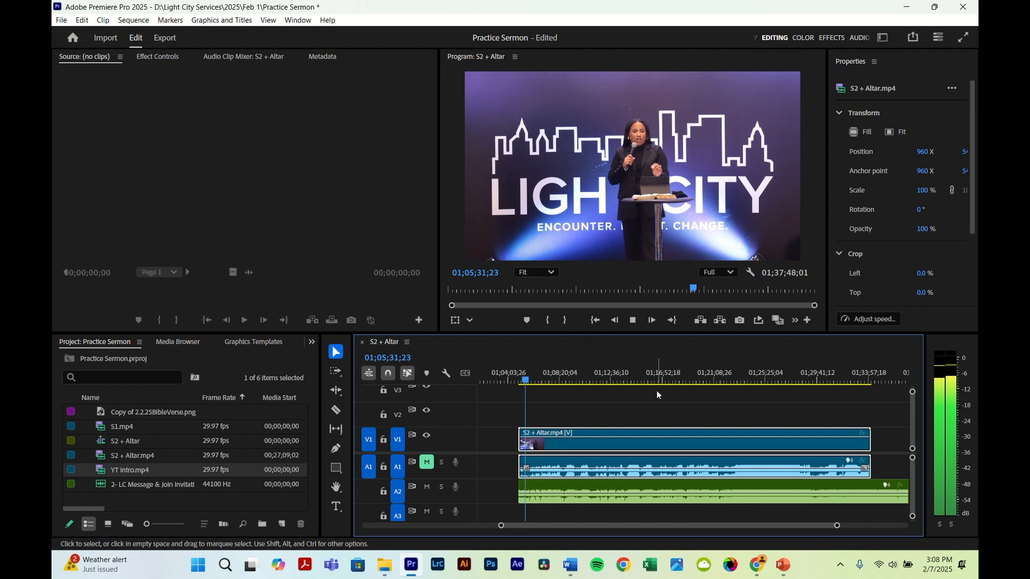
Delete the camera audio of S2 + Altar.mp4 from A1 and move the message audio up from A2 to A1
key(space)
click(604, 415)
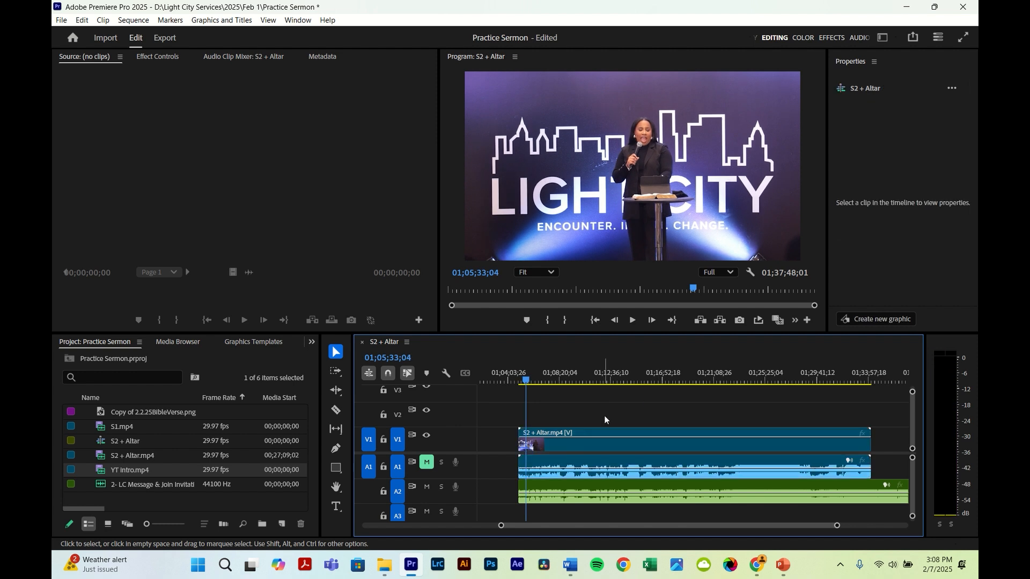
alt+click(549, 463)
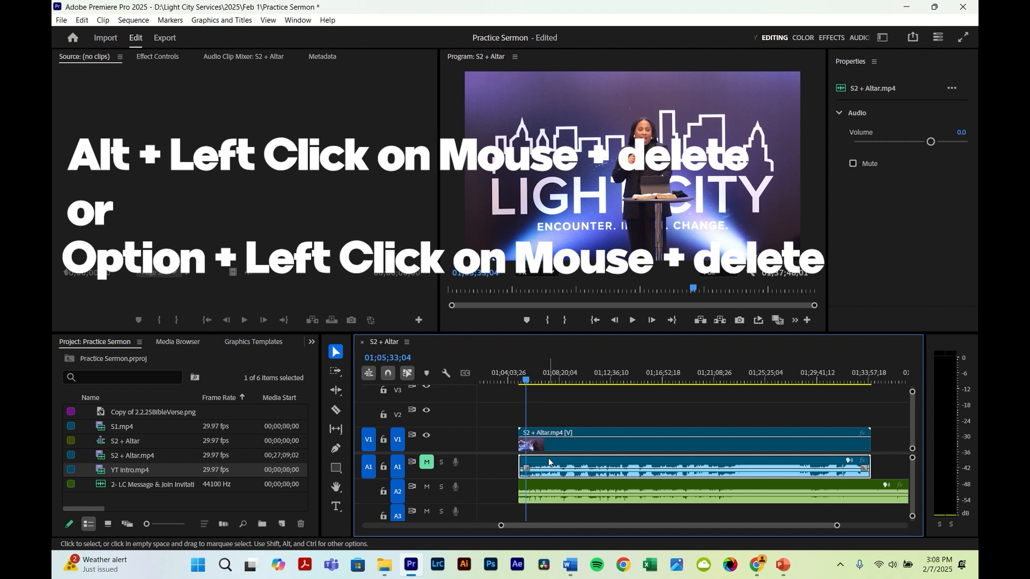
key(Delete)
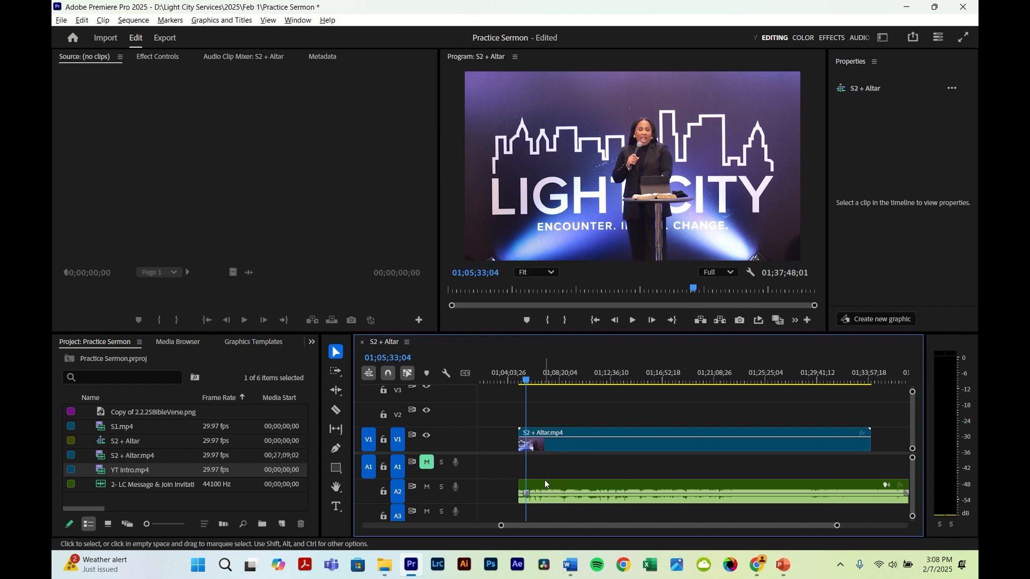
click(545, 479)
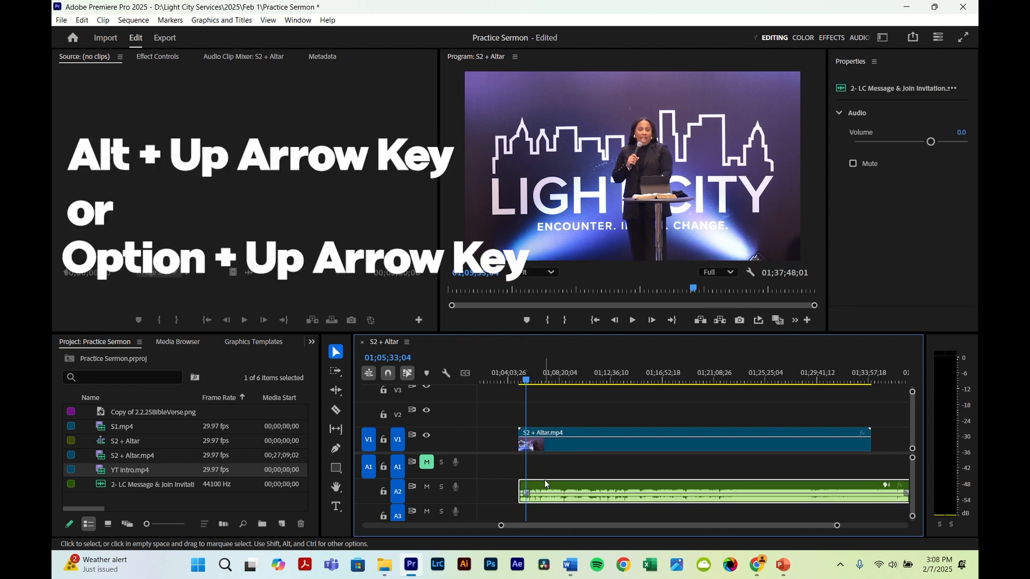
key(alt+Up)
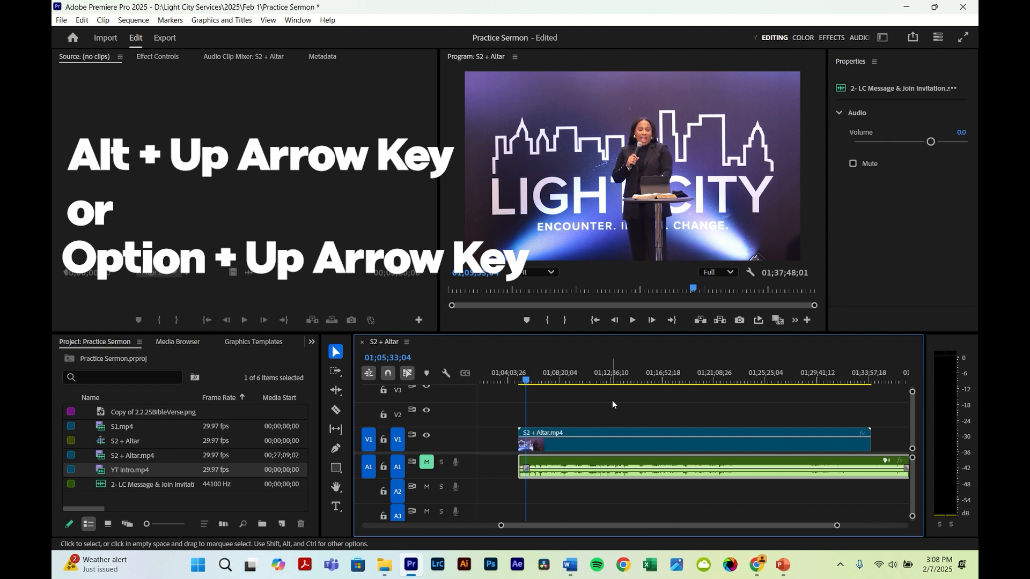
Split the message audio at the end of S2 + Altar.mp4, at 01;34;14;20, and delete the excess audio after the cut
scroll(613, 401, down, 2)
scroll(613, 400, up, 4)
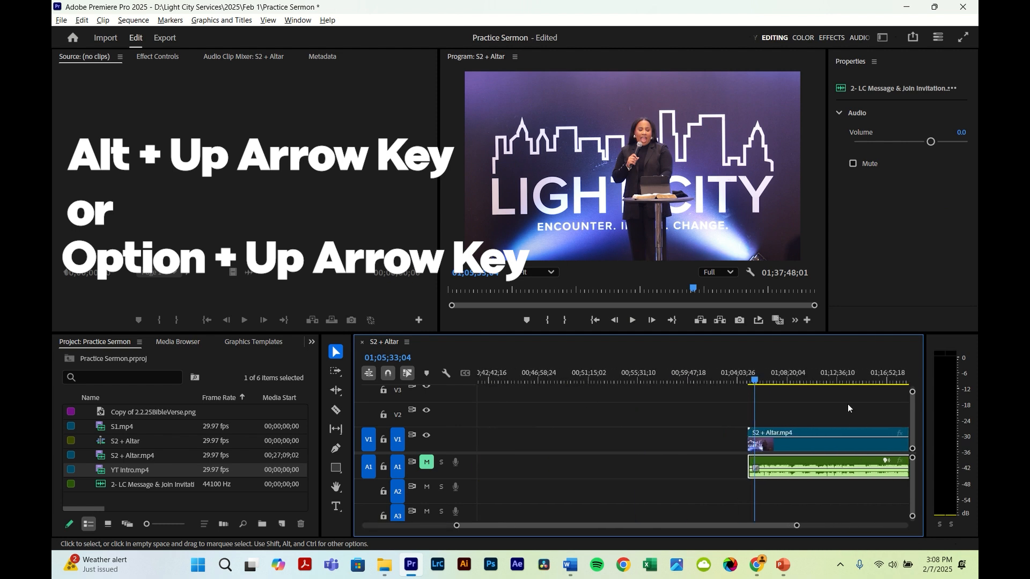
scroll(842, 407, down, 5)
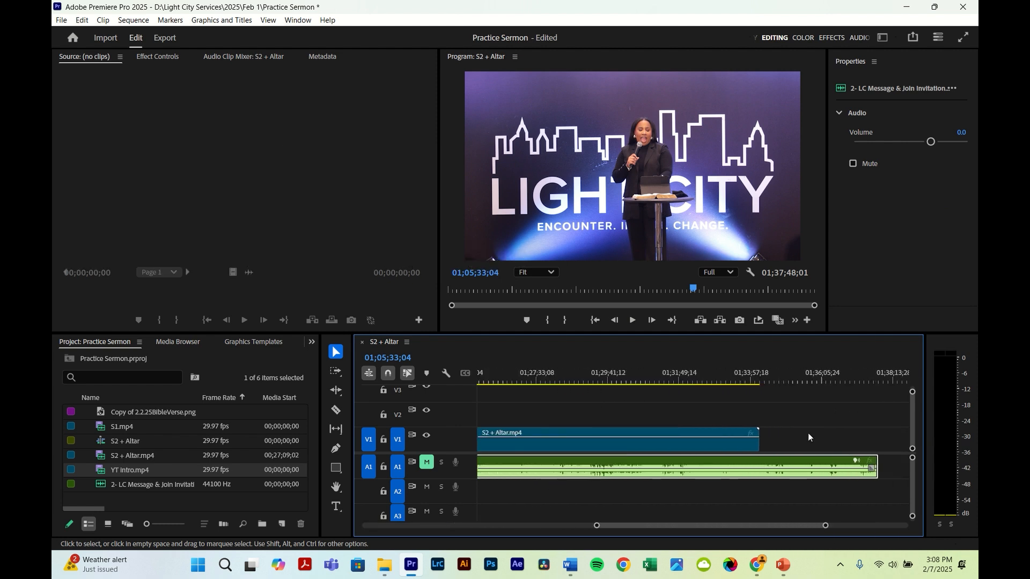
click(804, 381)
key(Down)
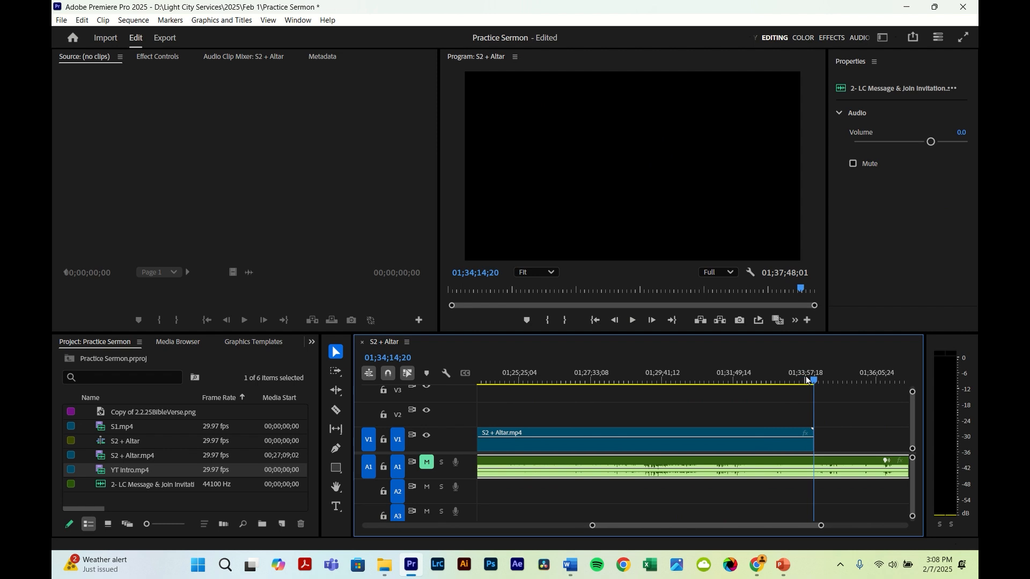
key(minus)
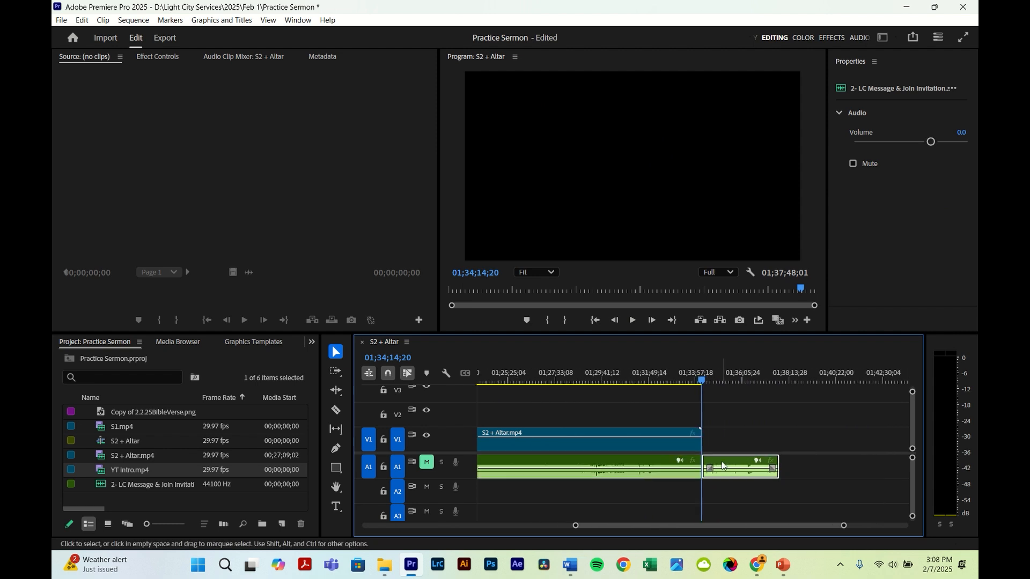
key(Delete)
Move S2 + Altar.mp4 together with its message audio directly against the end of S1.mp4
key(minus)
key(minus)
key(minus)
key(minus)
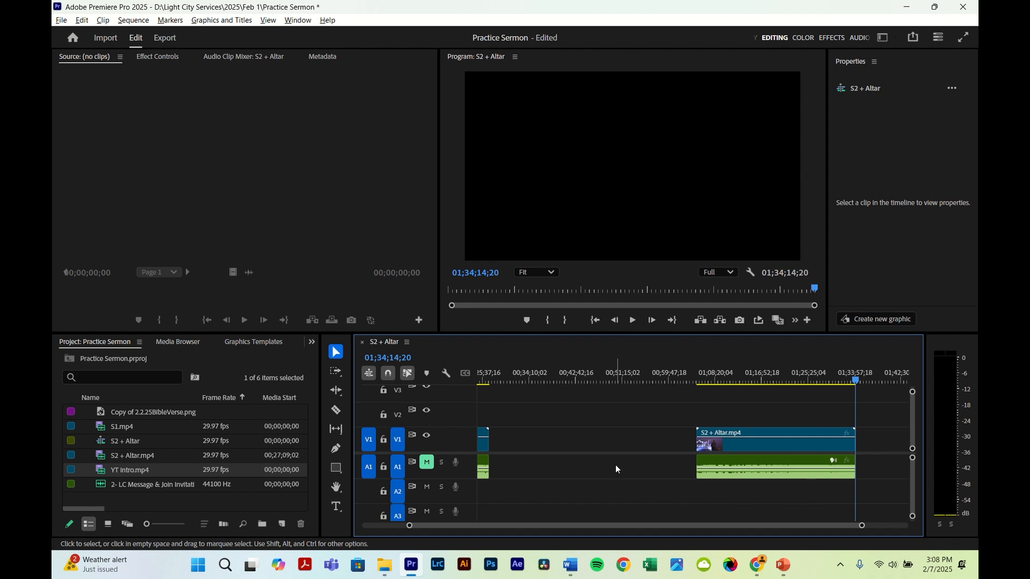
drag(711, 401, 830, 468)
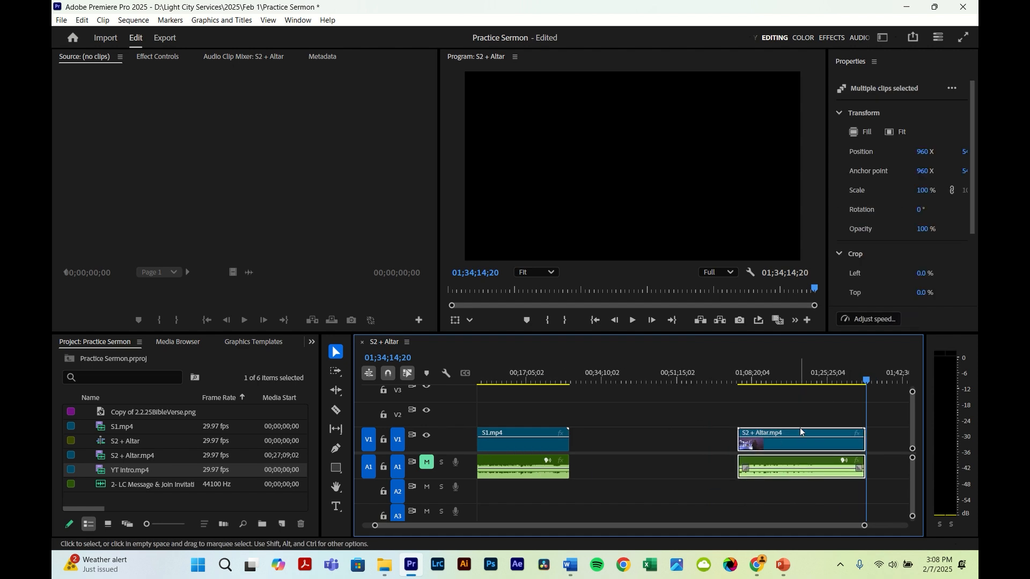
drag(800, 427, 599, 449)
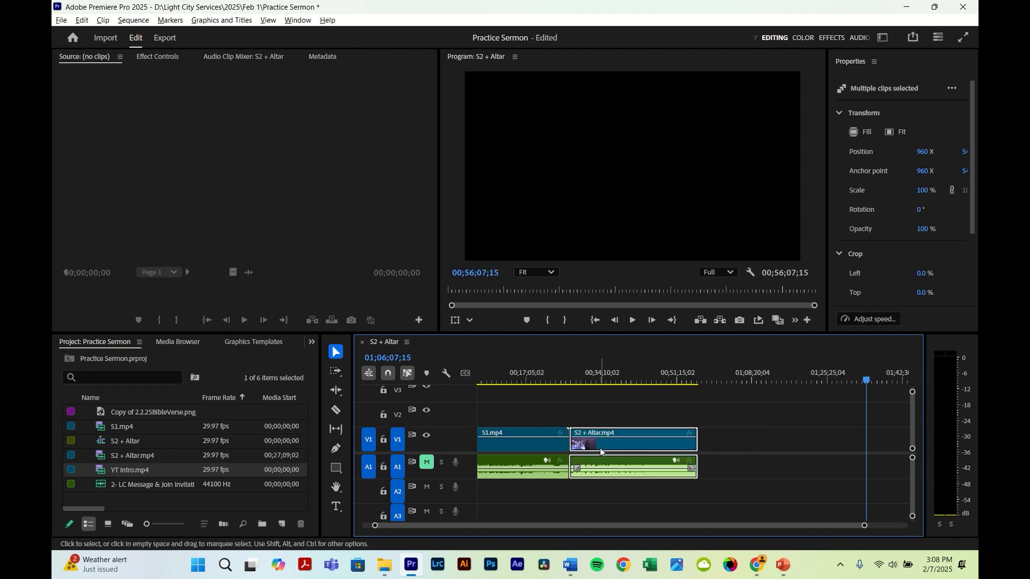
Try moving only the message audio beneath S2 + Altar.mp4 to A2, and undo the move
key(equal)
key(equal)
key(equal)
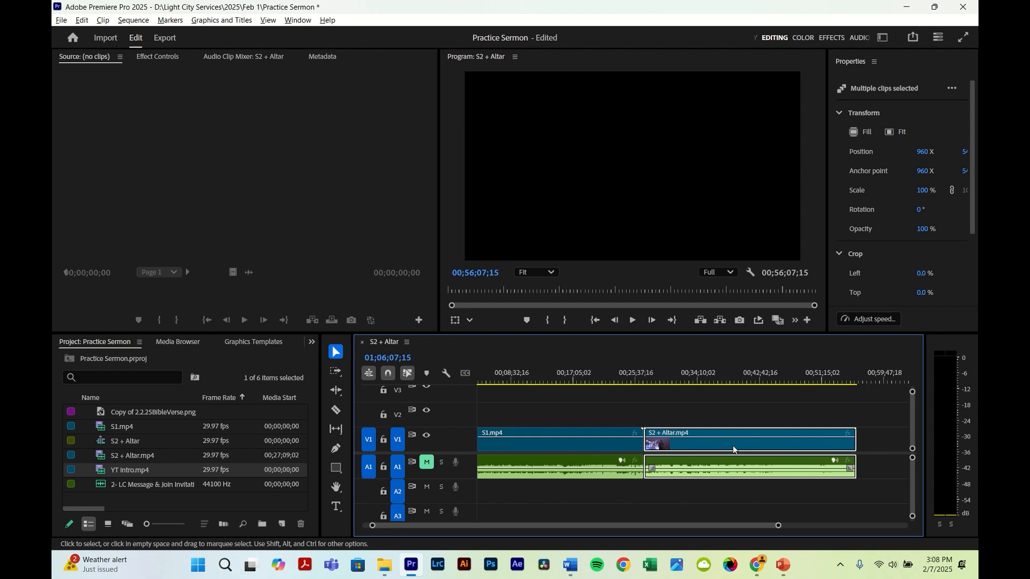
click(757, 413)
drag(742, 465, 823, 491)
click(747, 439)
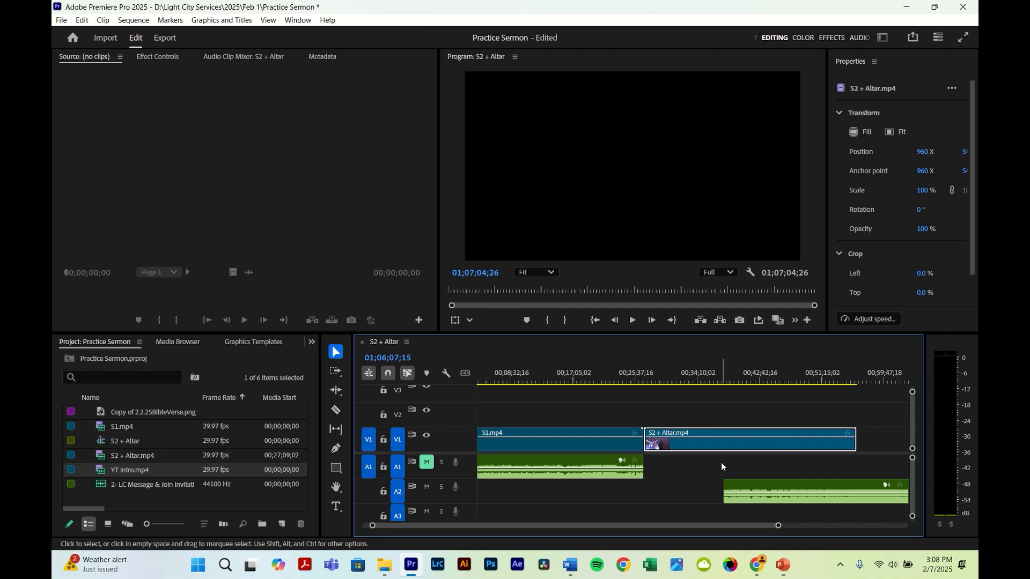
key(ctrl+z)
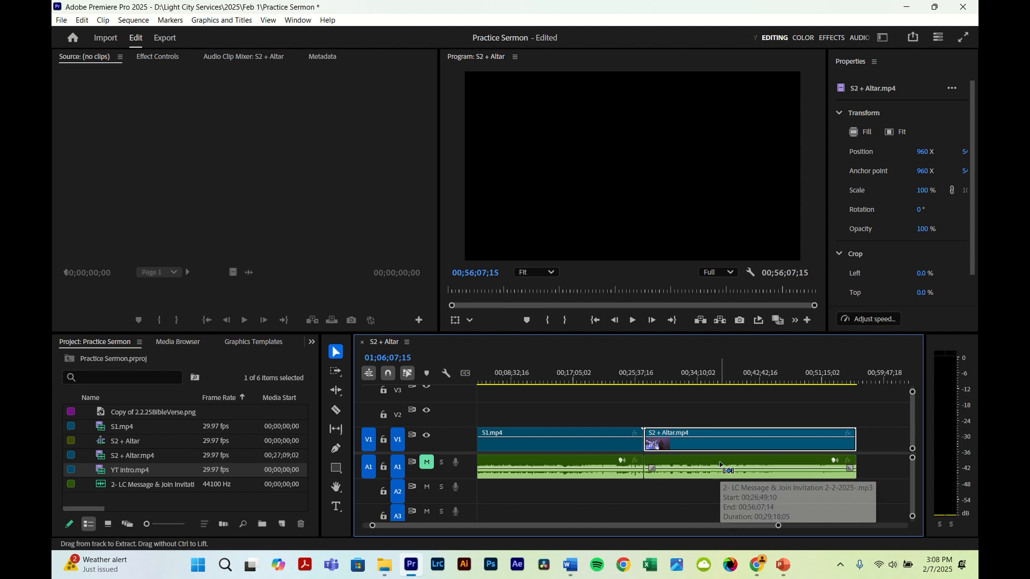
Link S2 + Altar.mp4 with its message audio and move the linked pair away from S1.mp4 to test the link
drag(714, 388, 724, 482)
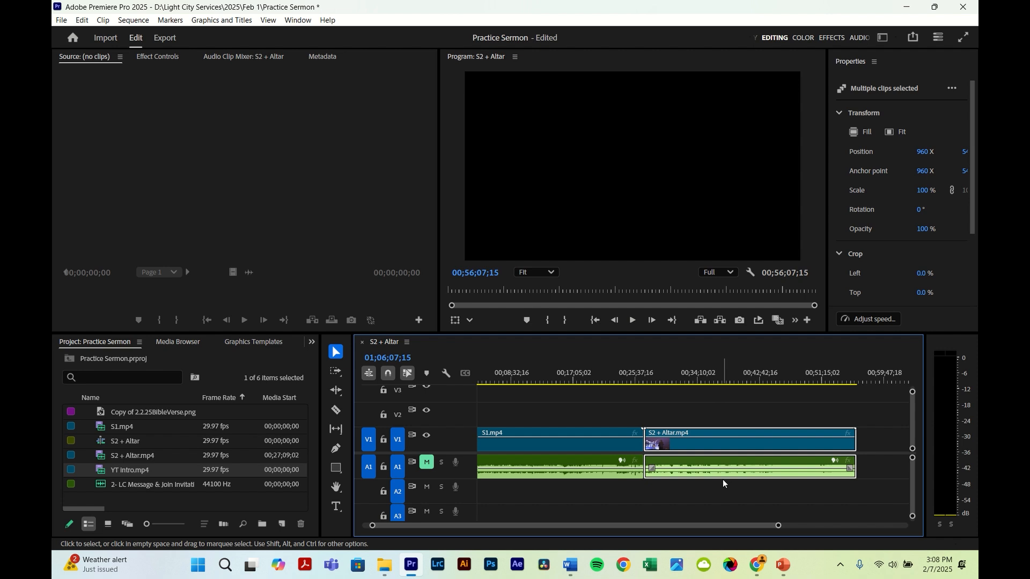
key(ctrl+l)
click(700, 419)
click(692, 429)
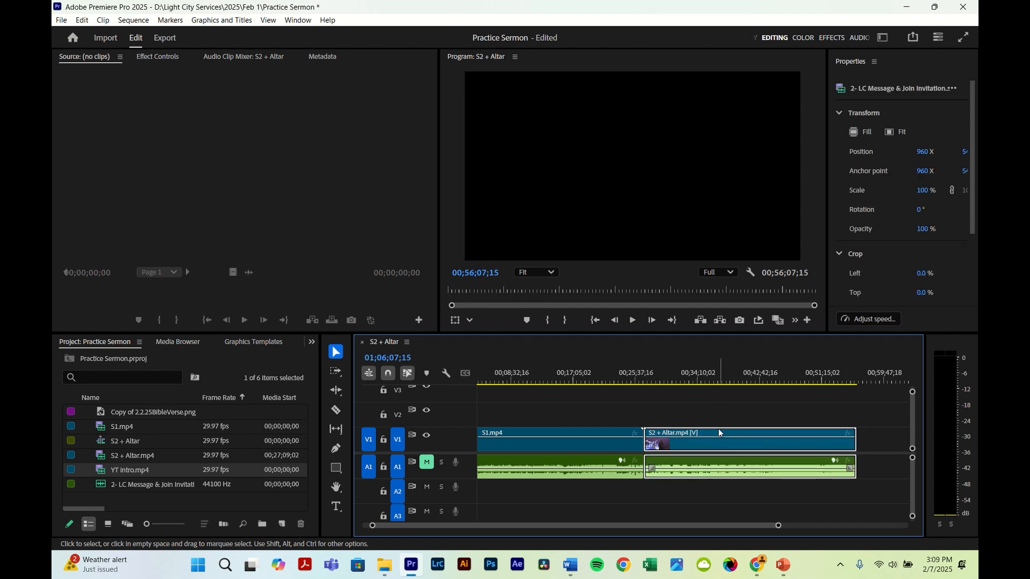
drag(719, 429, 793, 431)
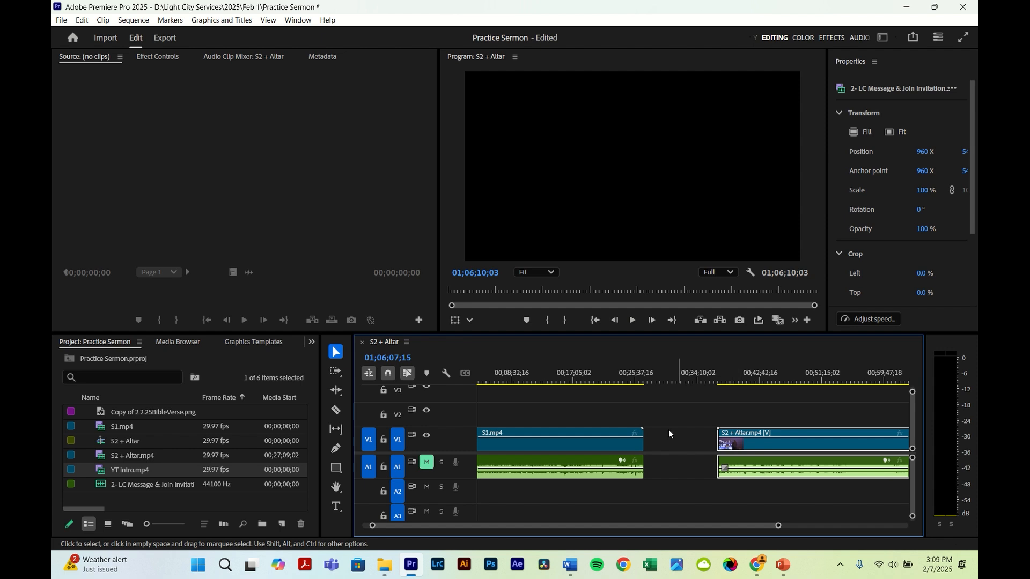
Try moving only the message audio beneath S1.mp4 to A2, and undo the move
scroll(619, 429, up, 1)
drag(550, 458, 590, 492)
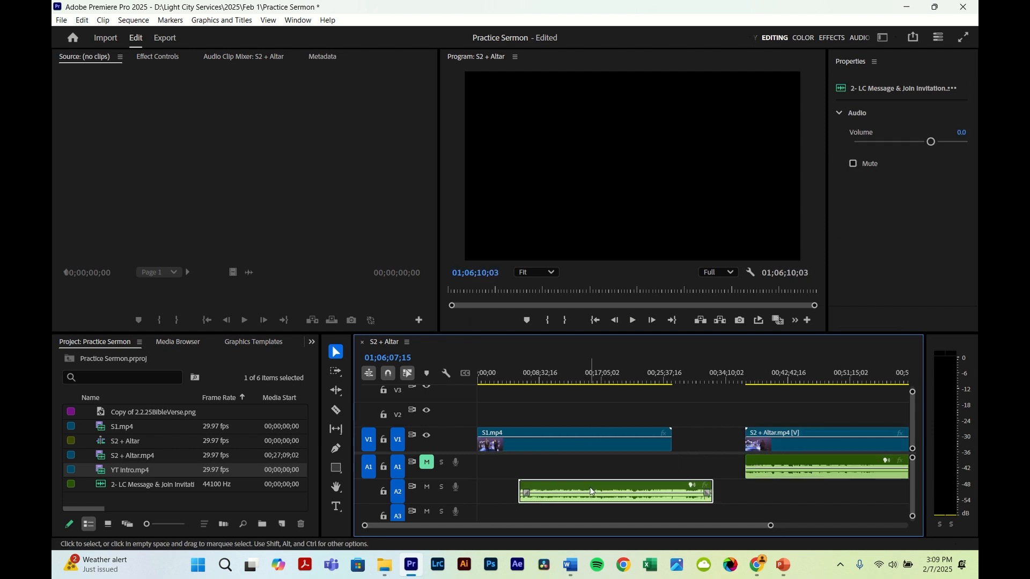
key(ctrl+z)
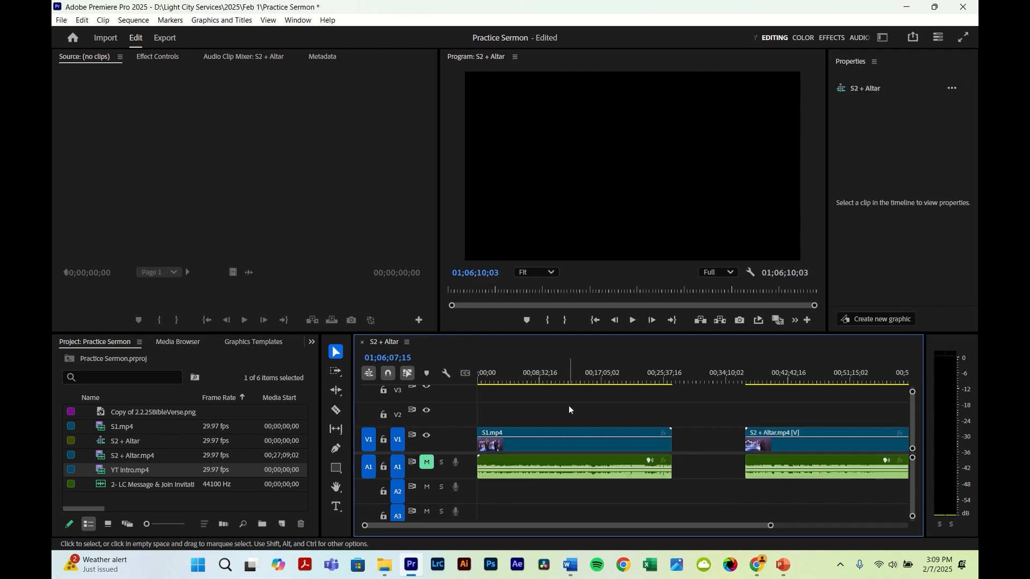
Link S1.mp4 with its message audio and move the linked S2 + Altar.mp4 pair back against the end of S1.mp4
drag(569, 409, 549, 479)
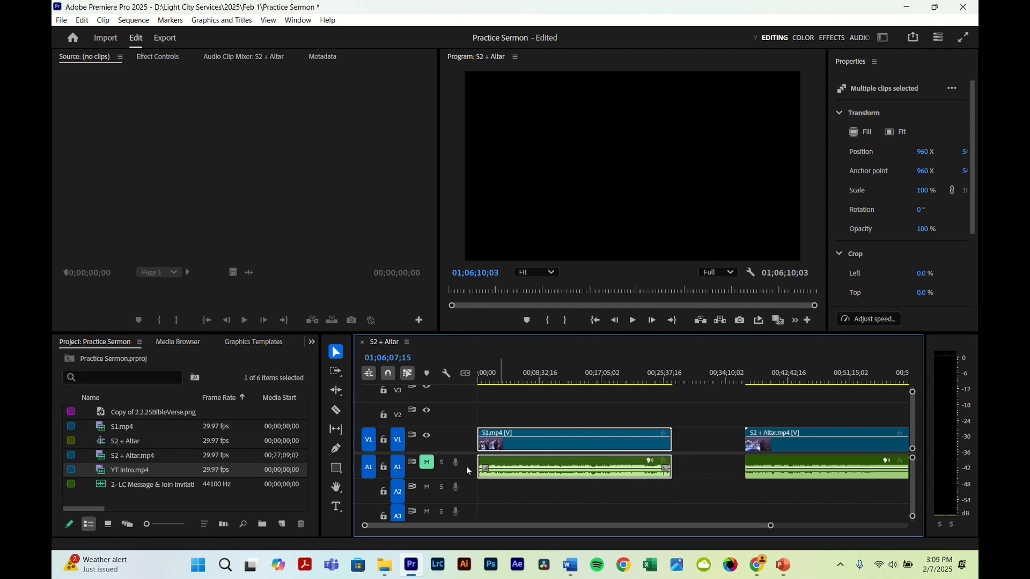
click(672, 416)
key(minus)
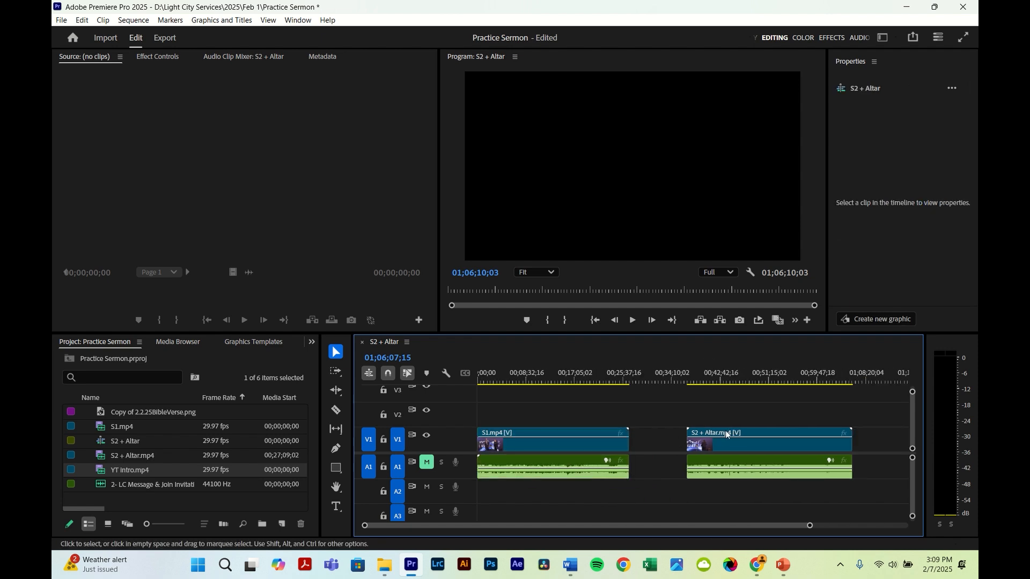
drag(728, 435, 638, 429)
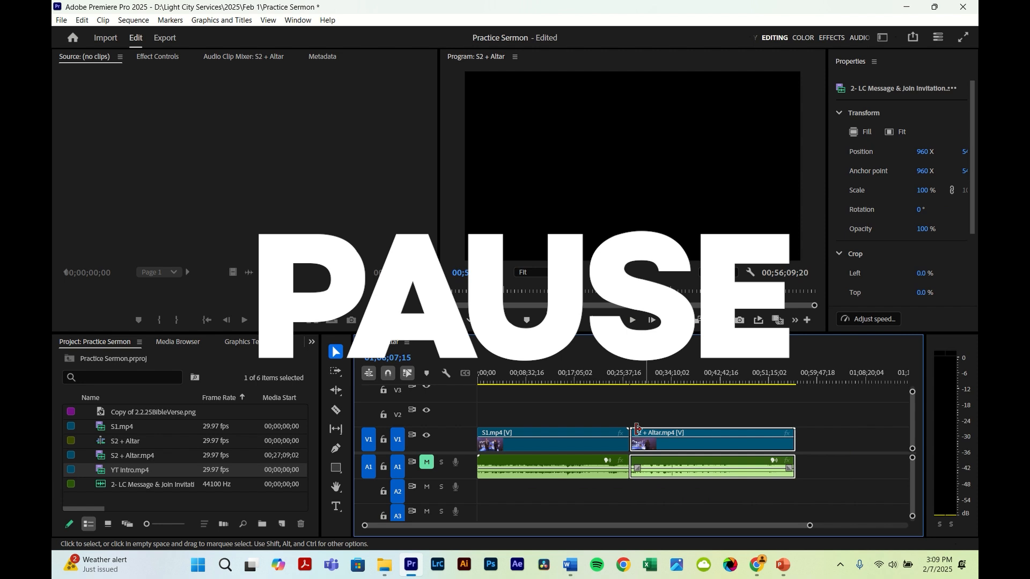
Select S1.mp4, switch to the Color workspace and place the playhead at 00;10;09;00
click(513, 433)
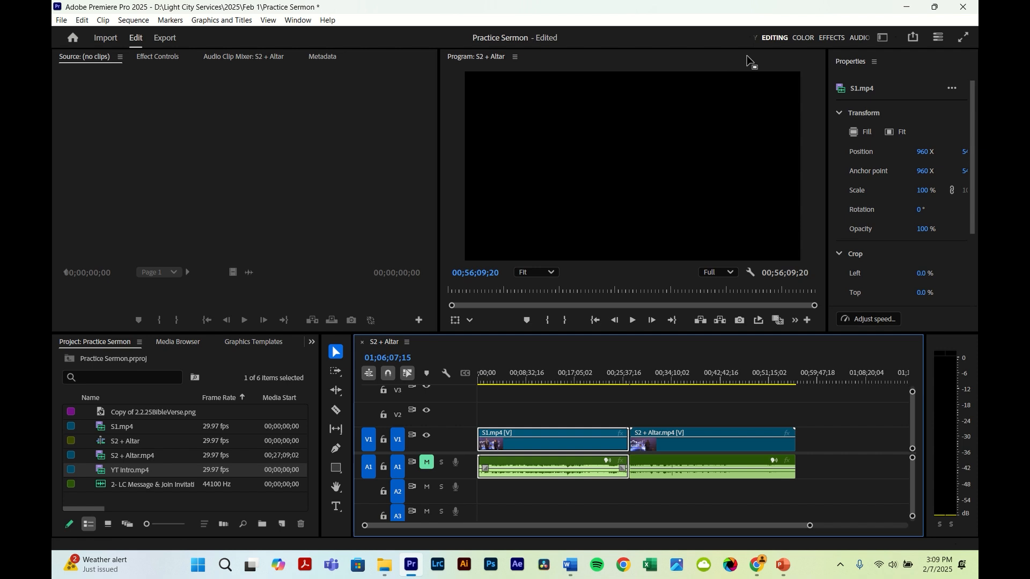
click(801, 39)
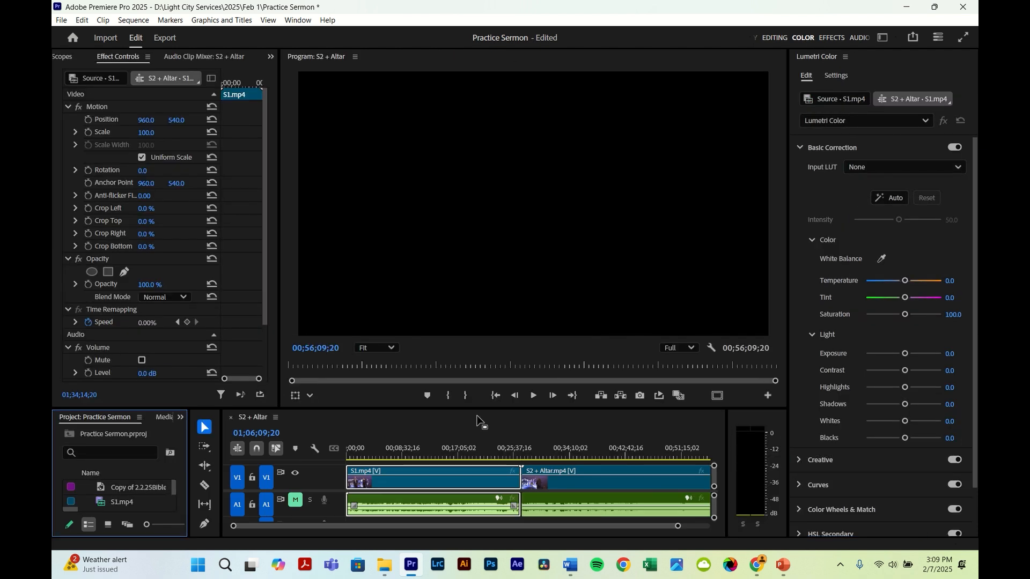
click(418, 448)
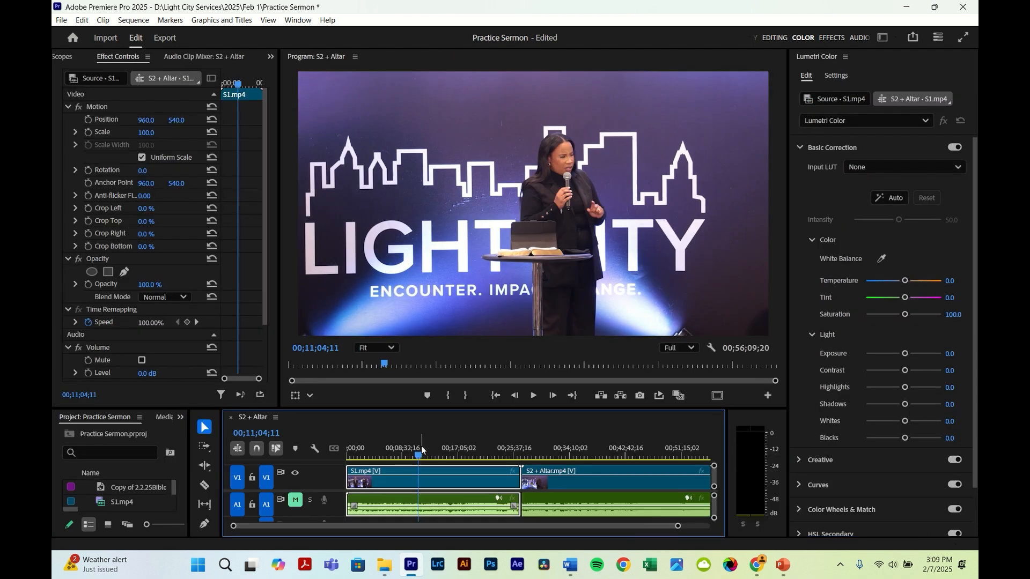
click(409, 450)
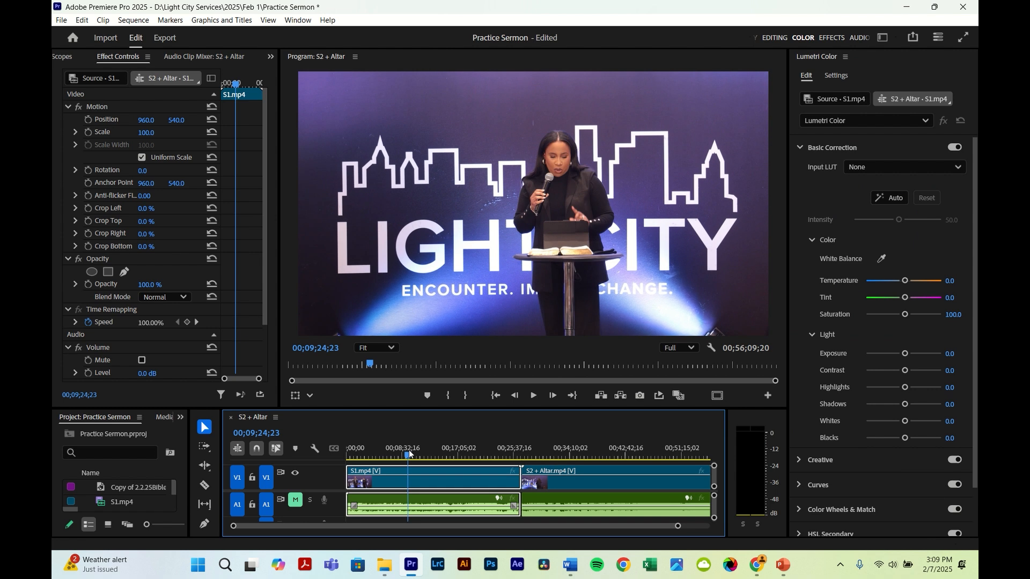
click(413, 453)
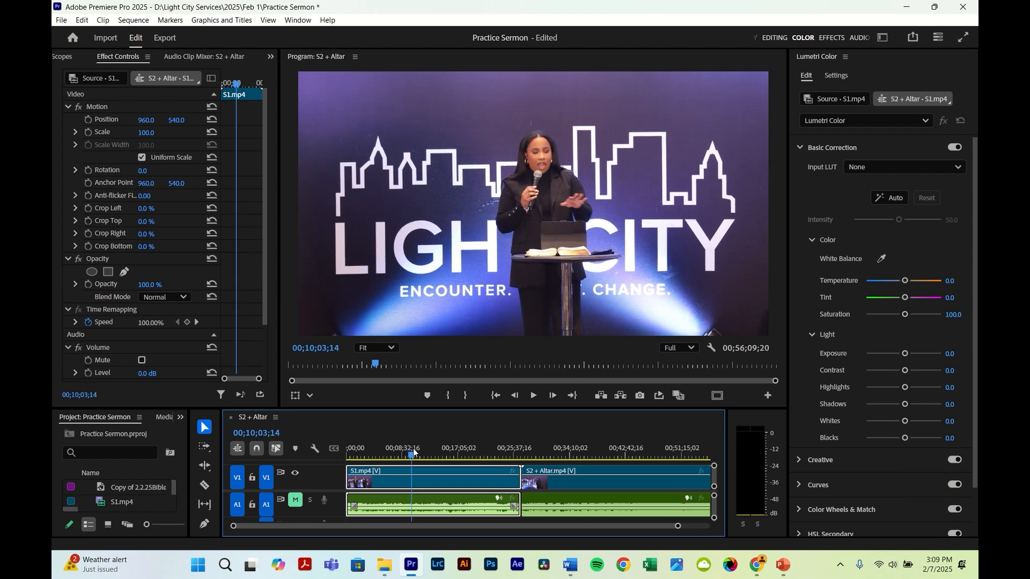
click(414, 453)
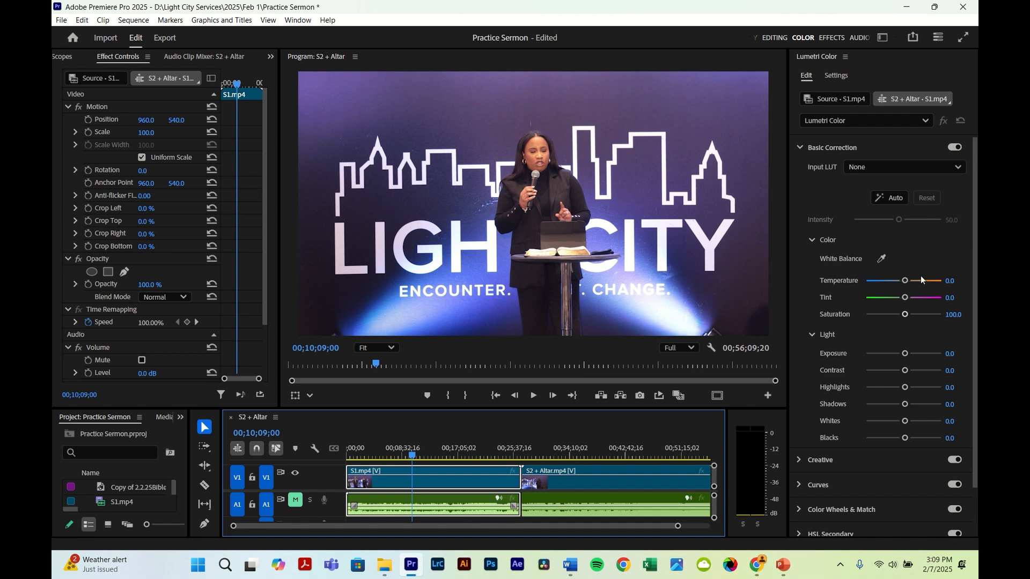
Set the Lumetri Color saturation of S1.mp4 to 110 and save the project
click(901, 292)
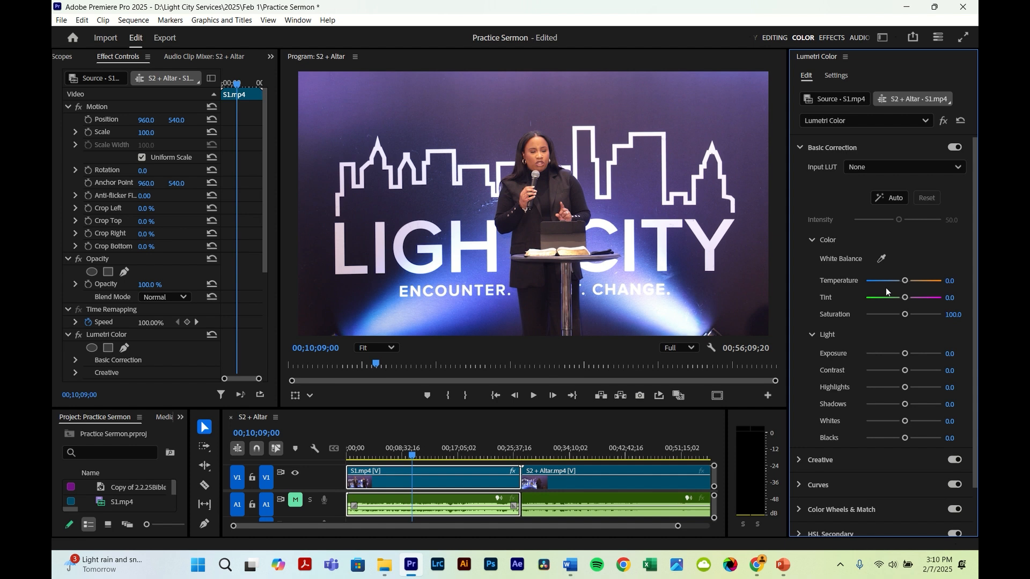
click(957, 315)
key(BackSpace)
text(1)
key(Return)
key(ctrl+z)
click(958, 315)
text(120)
key(BackSpace)
key(BackSpace)
text(10)
key(Return)
key(ctrl+s)
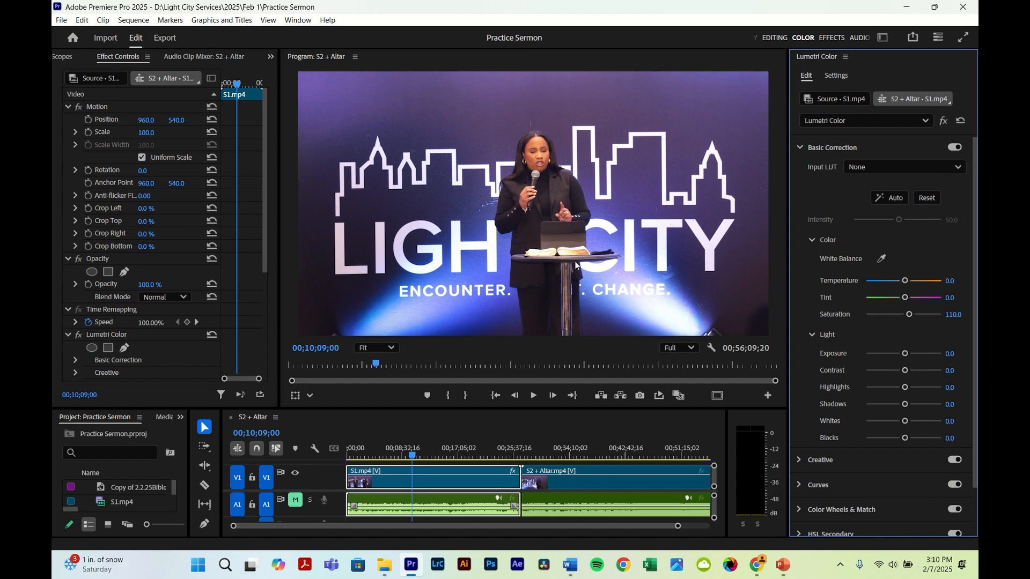
Preview S1.mp4 around 00;09;57;28 and set its Lumetri Color exposure to 0.2
click(416, 454)
key(space)
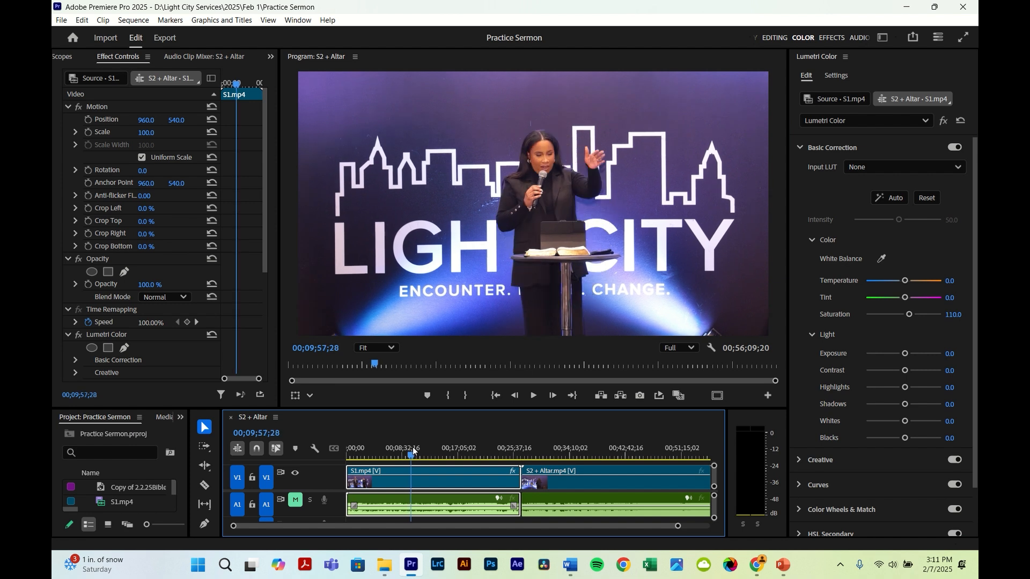
drag(417, 448, 410, 426)
click(819, 367)
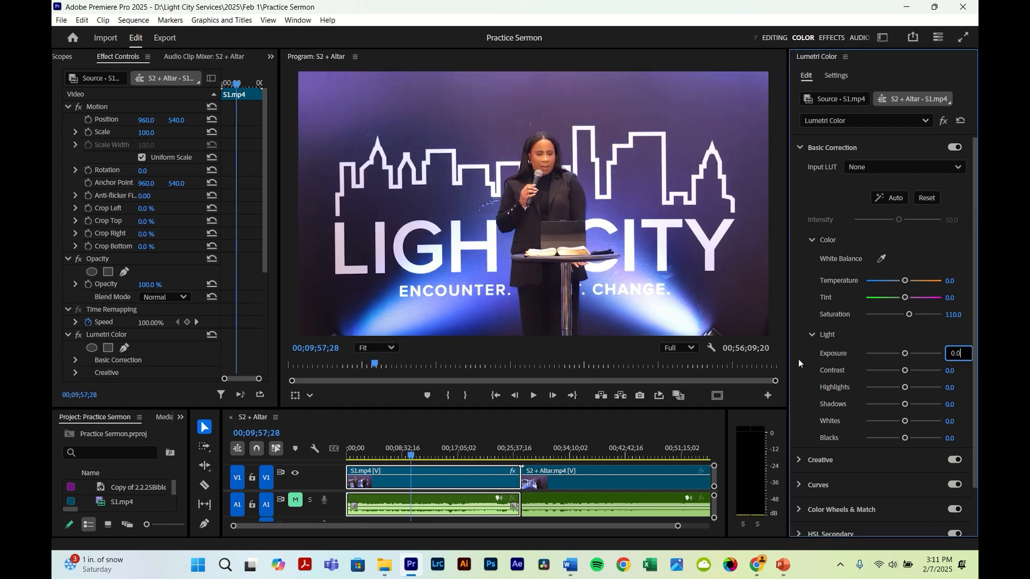
key(Escape)
click(950, 354)
key(BackSpace)
text(2)
key(Return)
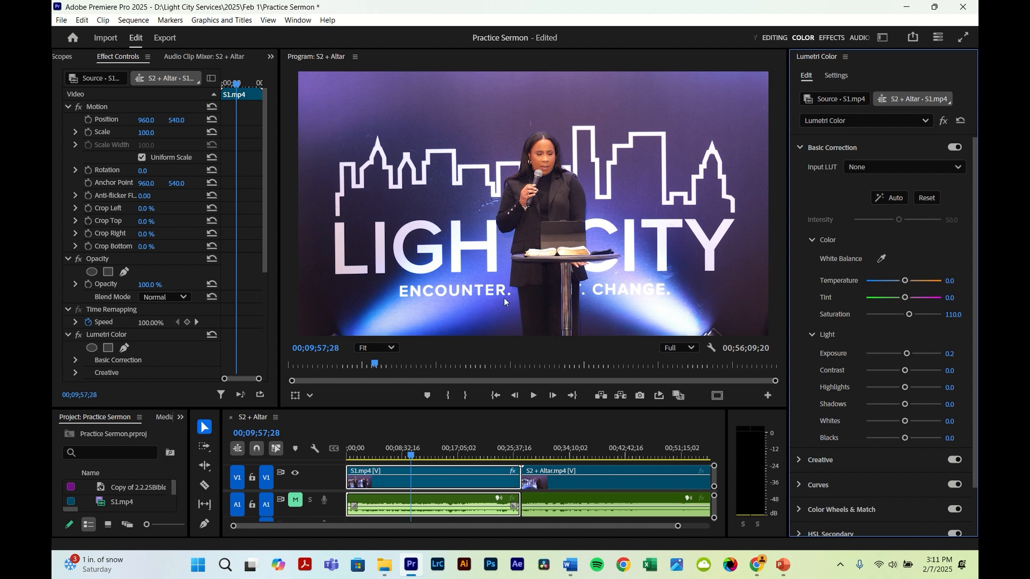
Try a Lumetri Color contrast of 50 on S1.mp4 and reduce it to 10
click(947, 369)
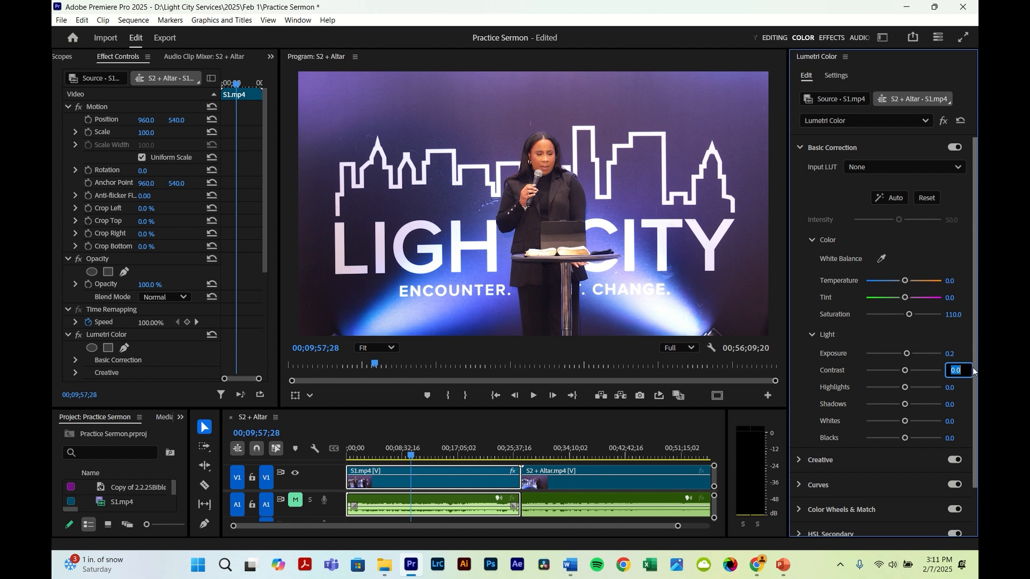
text(50)
key(Return)
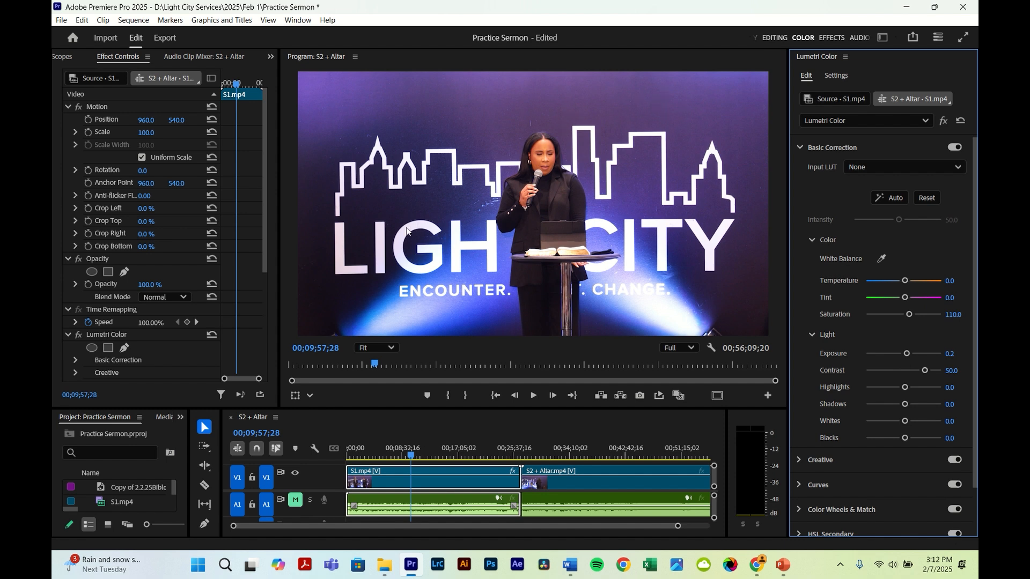
click(958, 371)
text(10)
key(Return)
Try Lumetri Color highlights of 50 on S1.mp4 and undo the change
click(955, 387)
text(50)
key(Return)
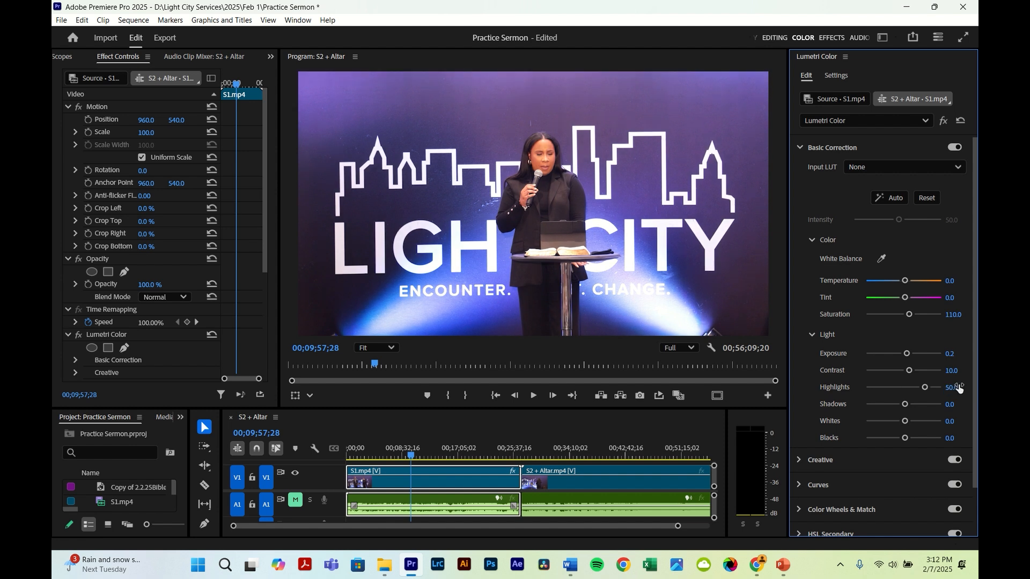
key(ctrl+z)
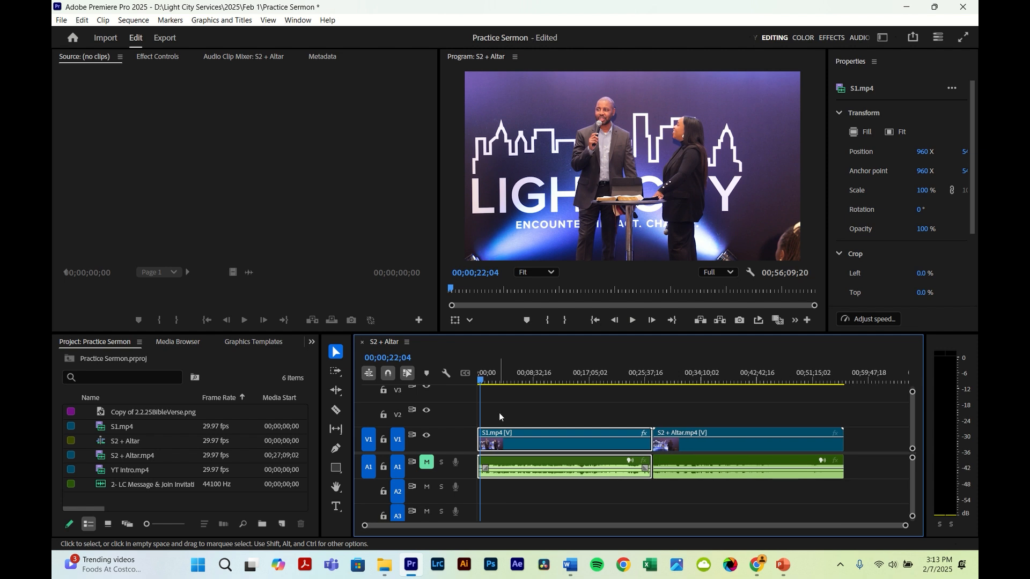
Shift S1.mp4 and S2 + Altar.mp4 together later in the sequence and place YT Intro.mp4 on V1 at 00;00;22;04
drag(499, 416, 579, 472)
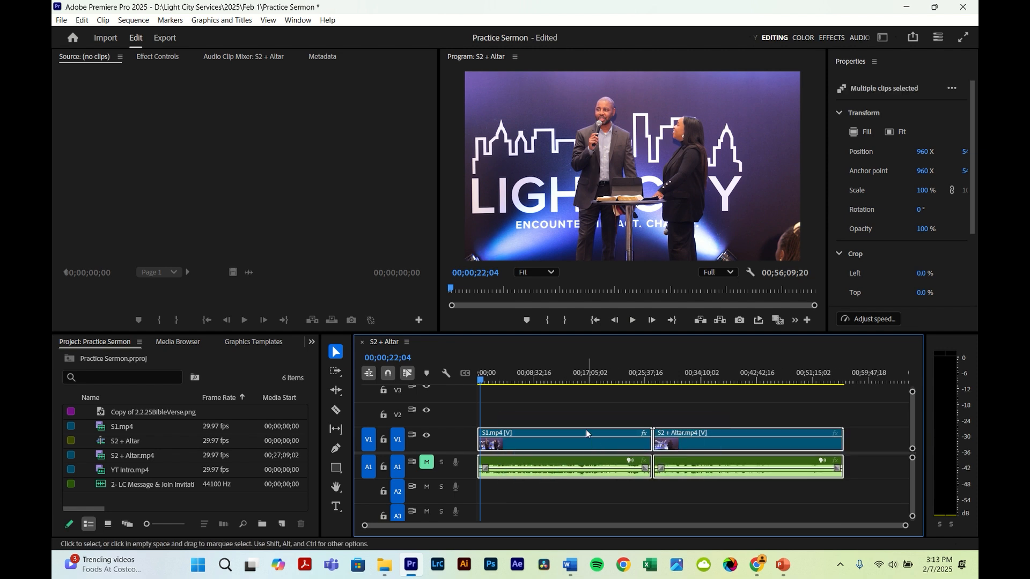
drag(588, 434, 669, 433)
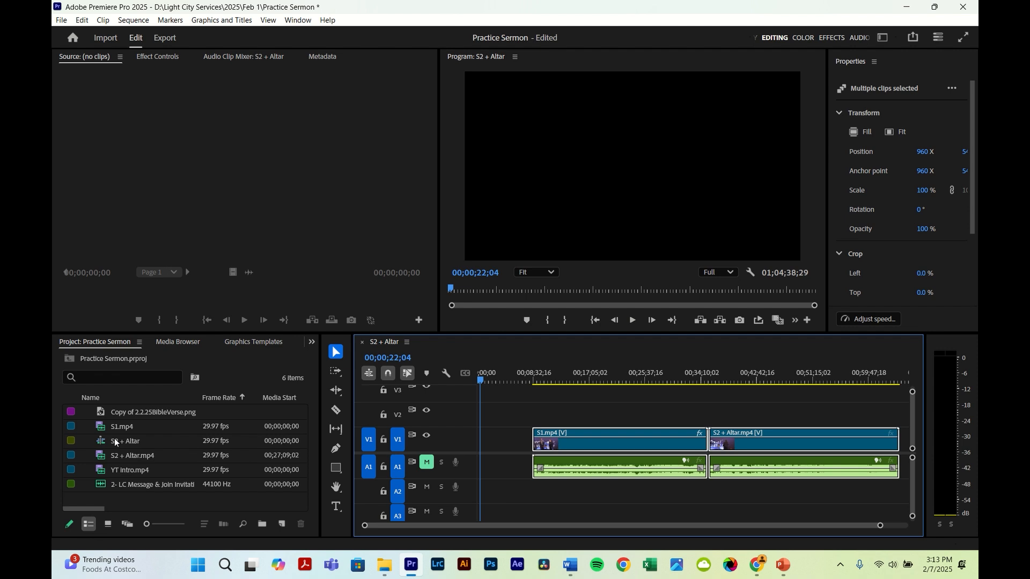
drag(126, 469, 482, 435)
scroll(482, 434, up, 3)
scroll(483, 433, down, 2)
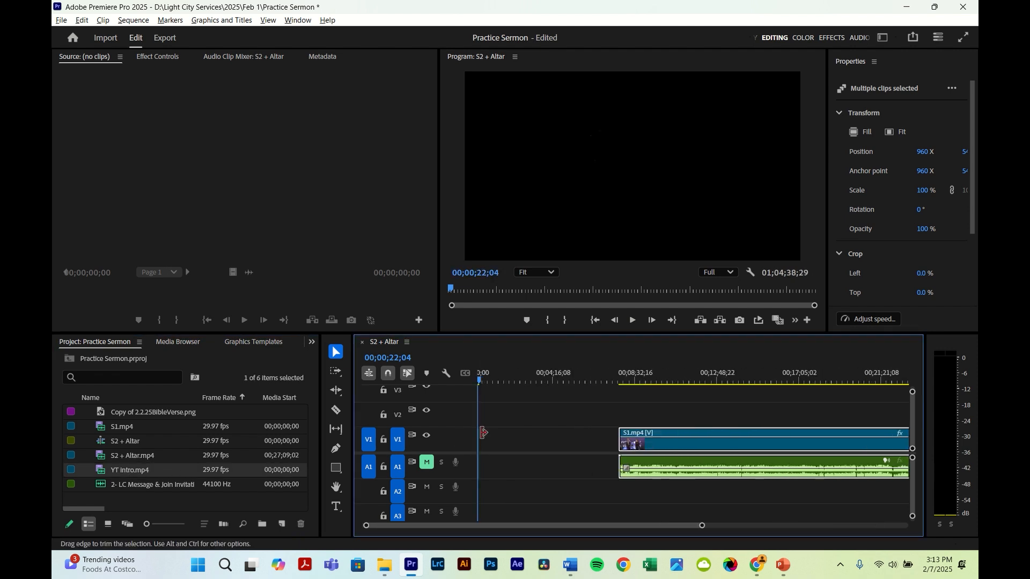
scroll(524, 411, down, 2)
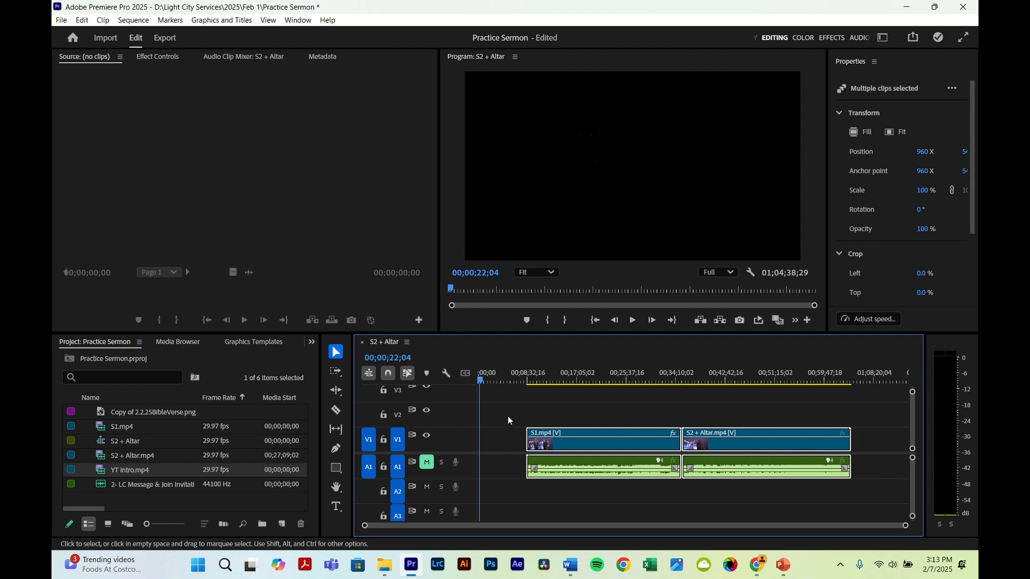
Move the S1.mp4 and S2 + Altar.mp4 clips with their audio back against the end of YT Intro.mp4
drag(624, 430, 543, 436)
scroll(481, 437, up, 5)
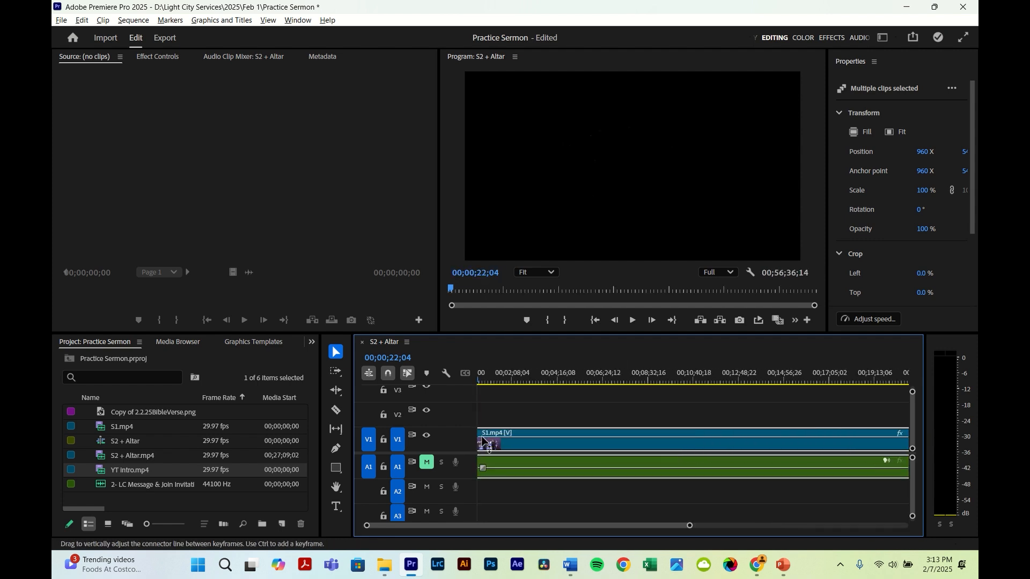
scroll(482, 437, up, 6)
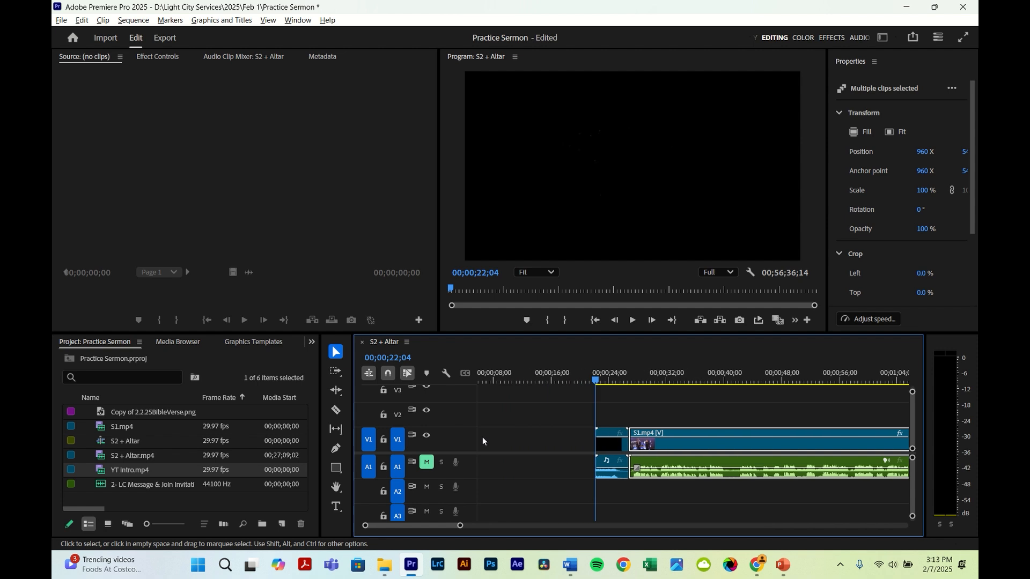
Move only YT Intro.mp4 earlier, toward the start of the sequence, and save the project
click(622, 410)
drag(606, 433, 472, 437)
key(ctrl+s)
scroll(517, 372, down, 2)
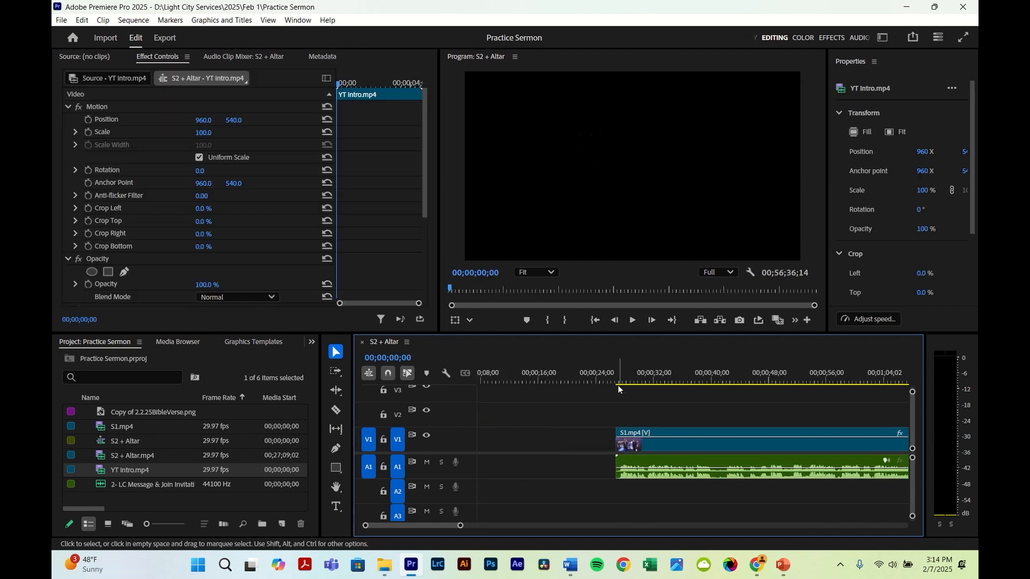
Play the opening of S1.mp4 briefly from about 00;00;27;14 and check the frame at 00;00;51;21
click(602, 375)
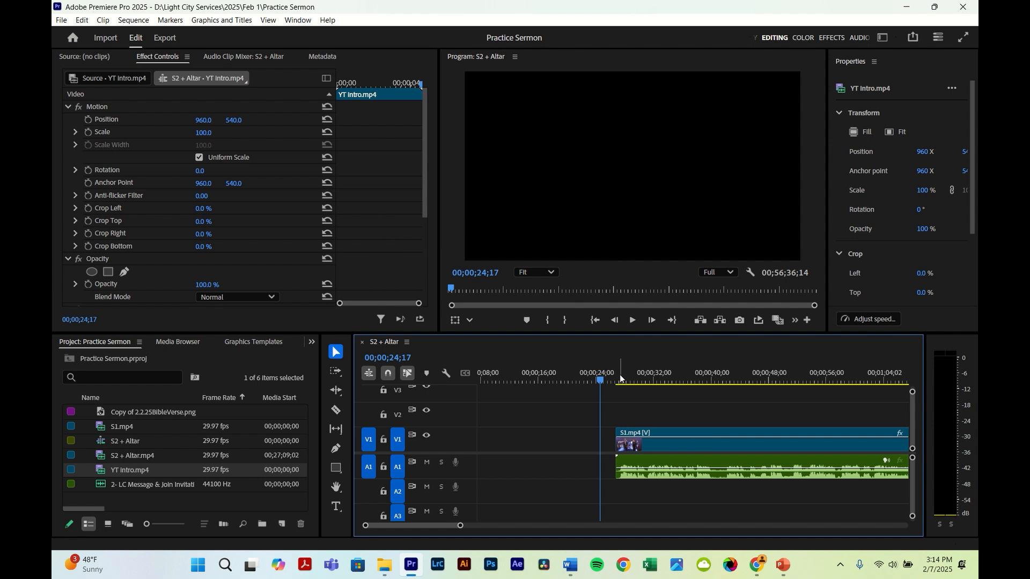
click(620, 375)
key(space)
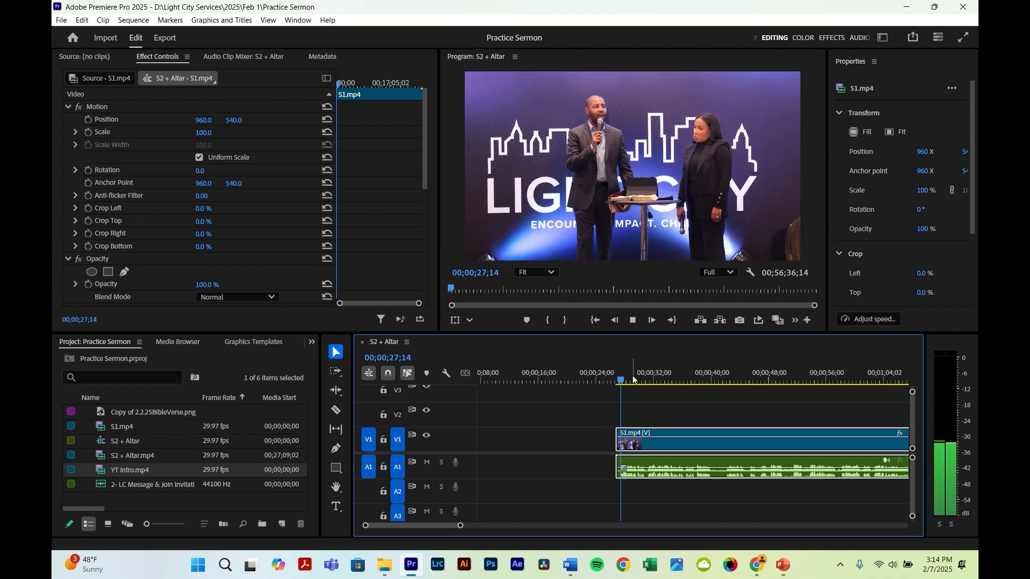
key(space)
key(minus)
key(minus)
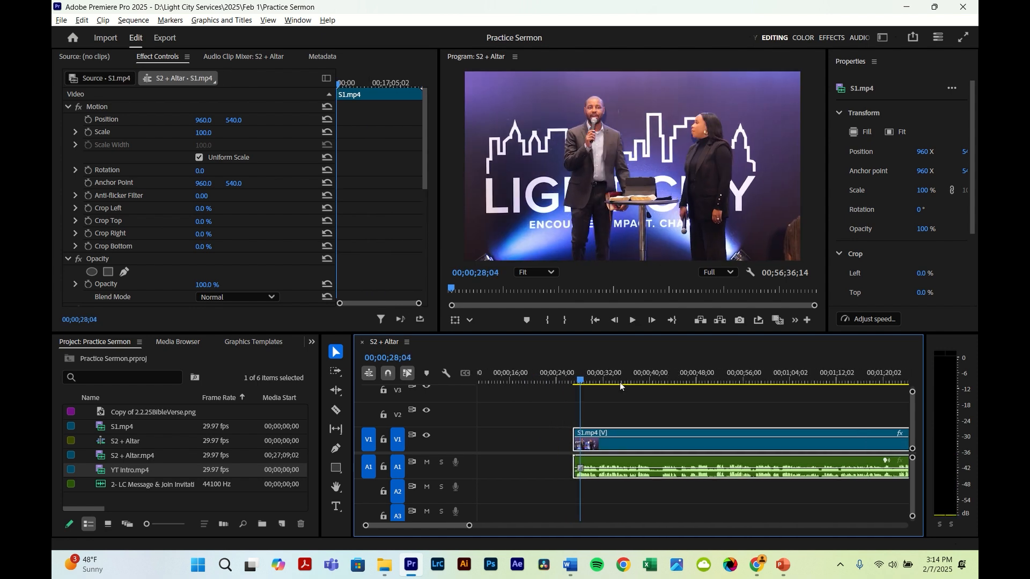
key(minus)
key(minus)
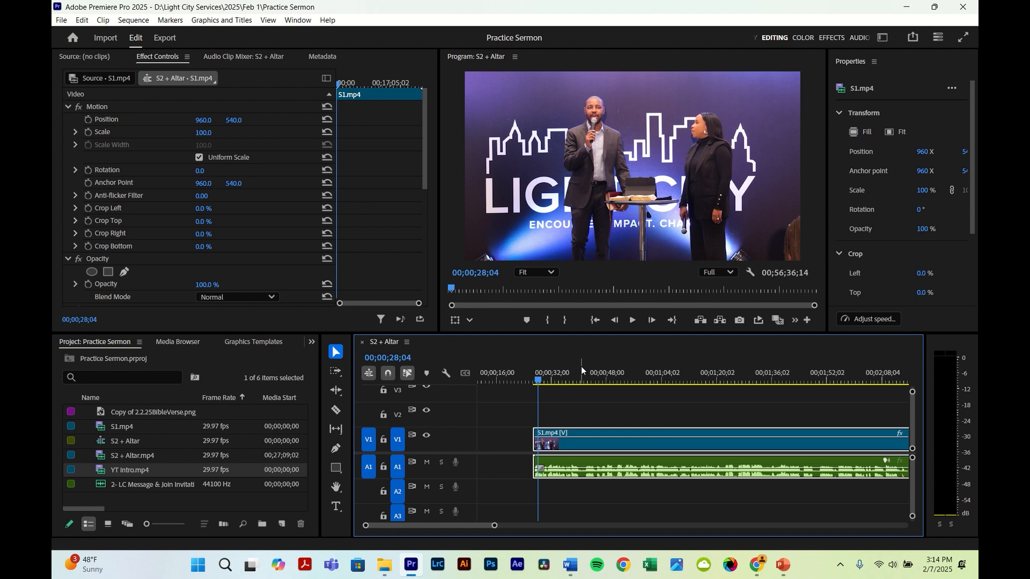
click(619, 374)
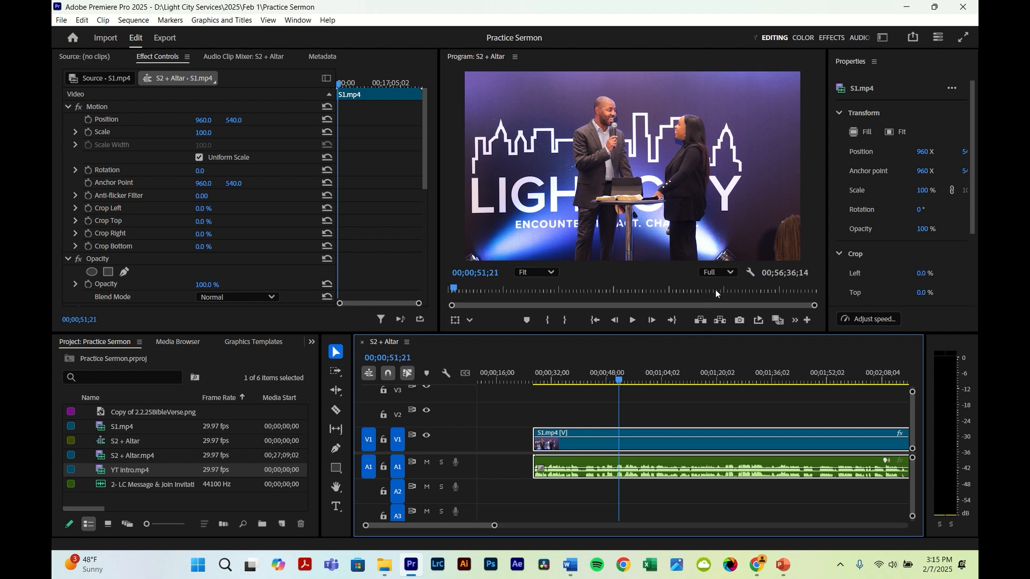
Set the program preview's playback resolution to 1/4 and reopen the resolution choices
click(730, 273)
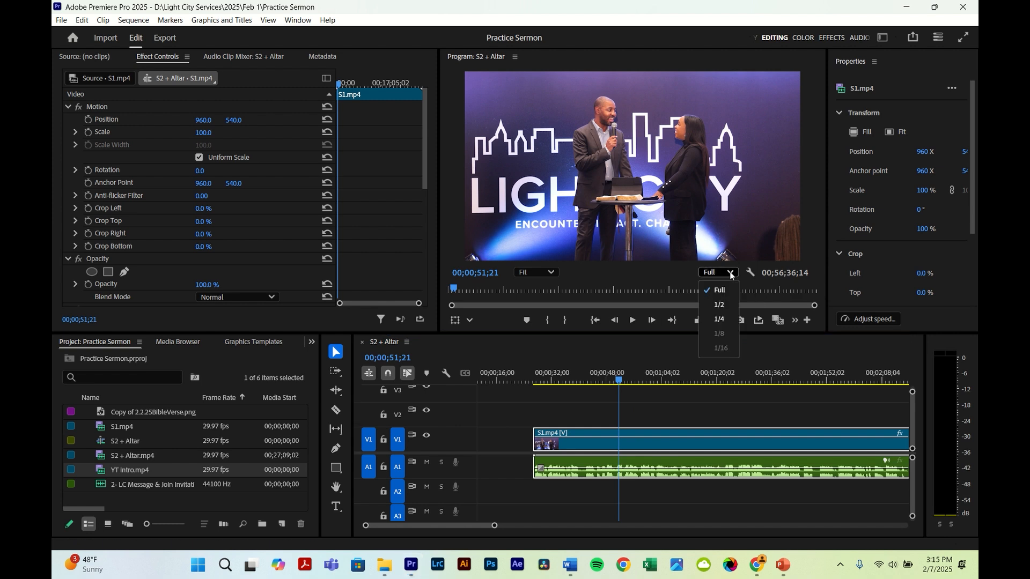
click(721, 320)
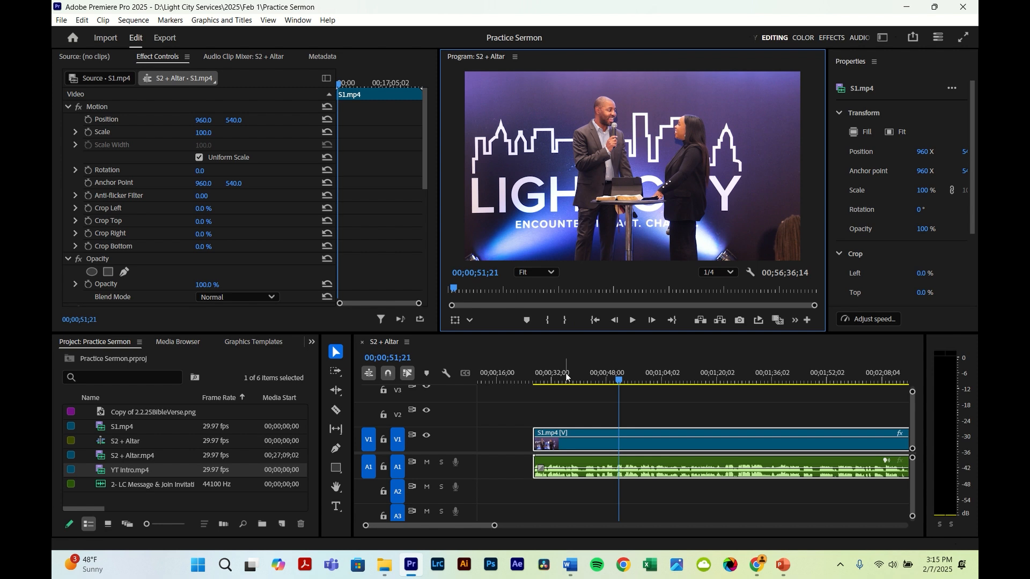
click(720, 273)
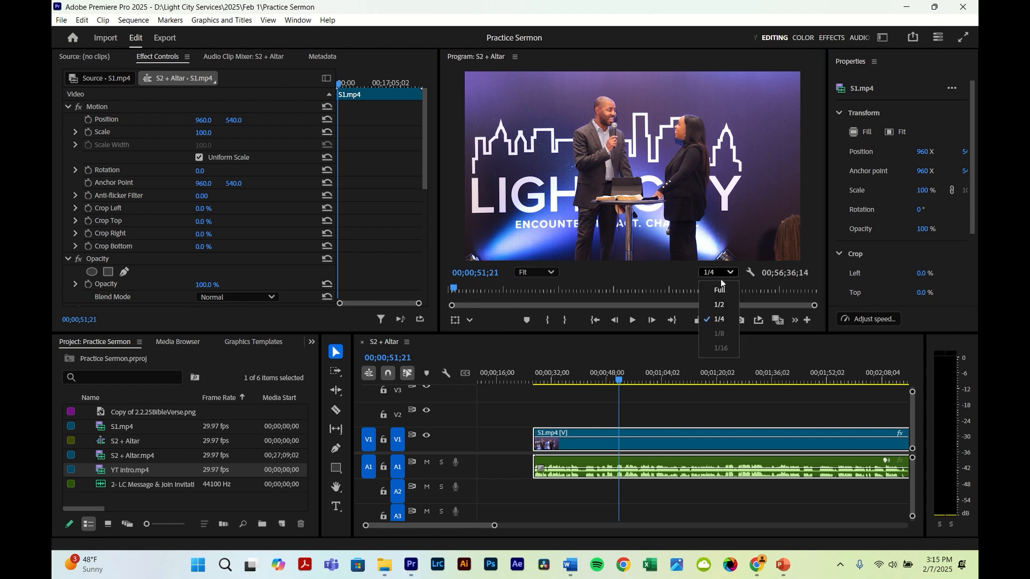